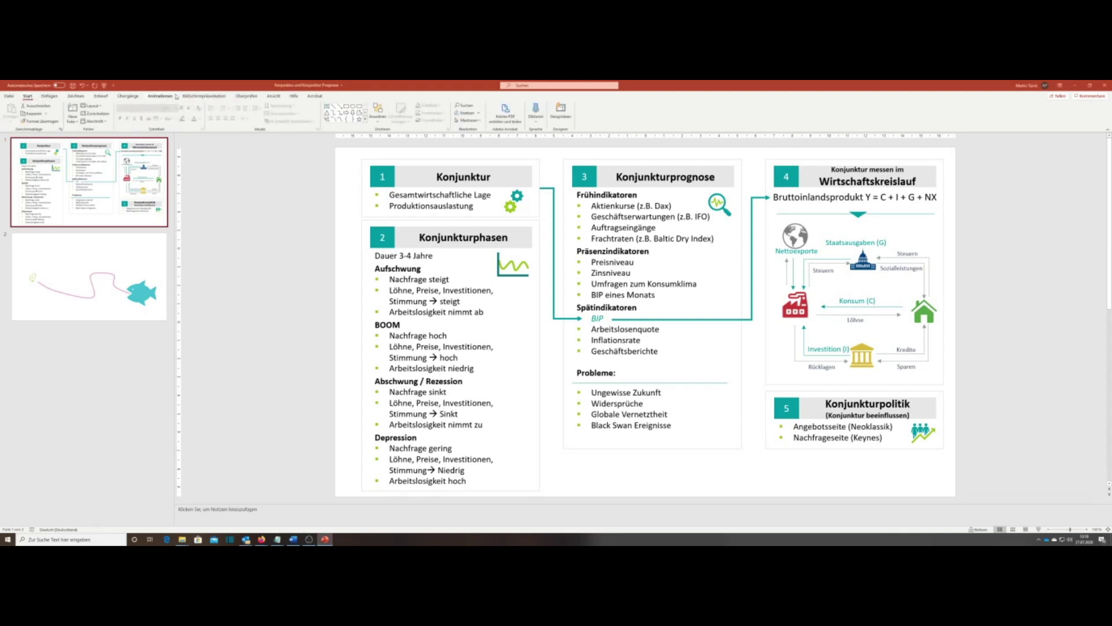
Type the speaker note 'Hier wäre nun ein Kommentar' under slide 1 and resize the notes pane
left_click(207, 97)
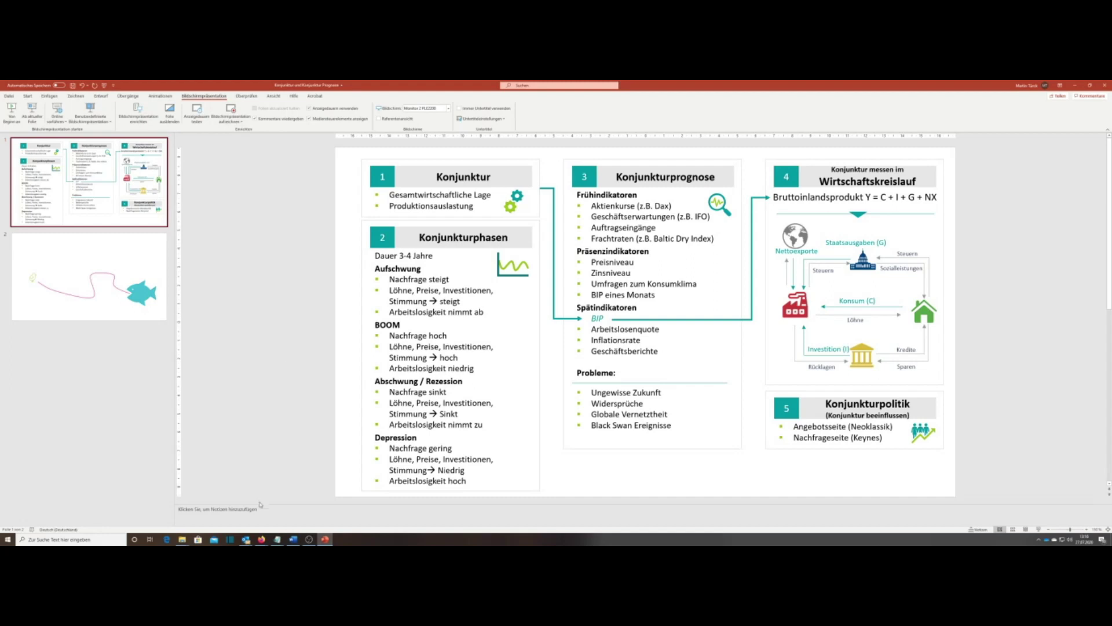
left_click_drag(260, 503, 264, 494)
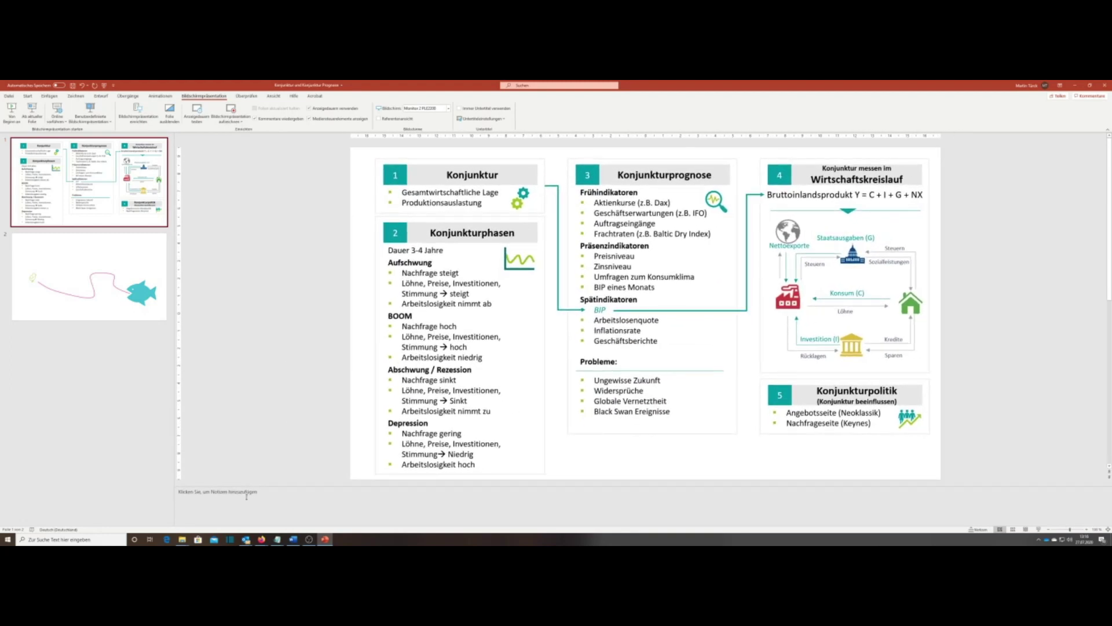
left_click(246, 496)
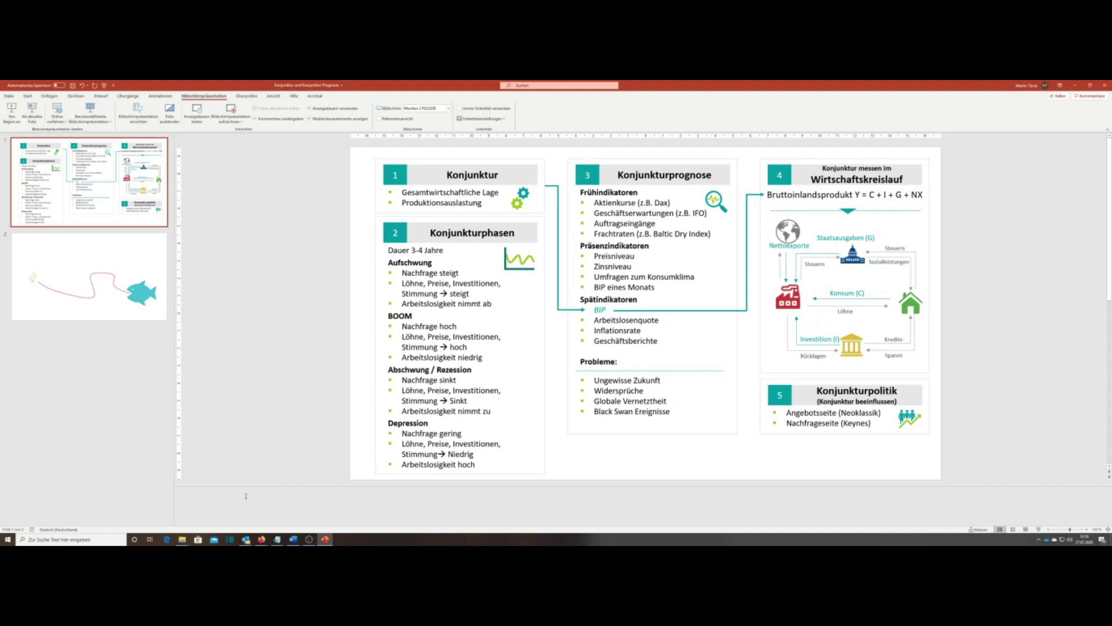
type("Hier wäre nun e")
type("in Kommentar")
mouse_move(262, 487)
left_mouse_down()
mouse_move(257, 504)
mouse_move(261, 490)
left_mouse_up()
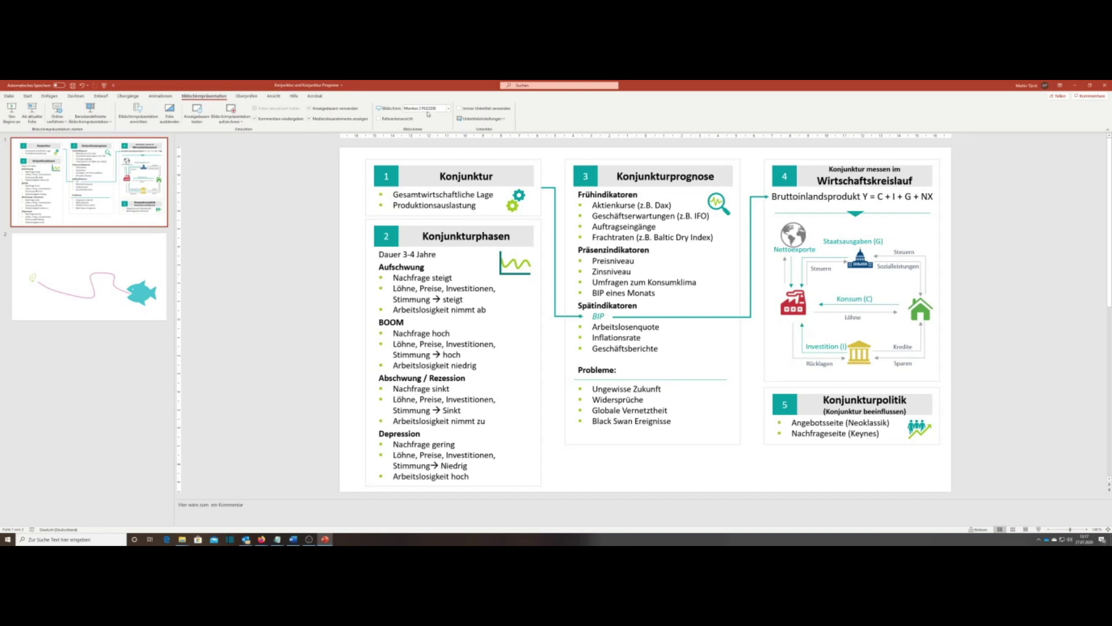
Leave Monitor 2 PLE2200 as the presentation screen and open the Bildschirmpräsentation aufzeichnen options
left_click(428, 112)
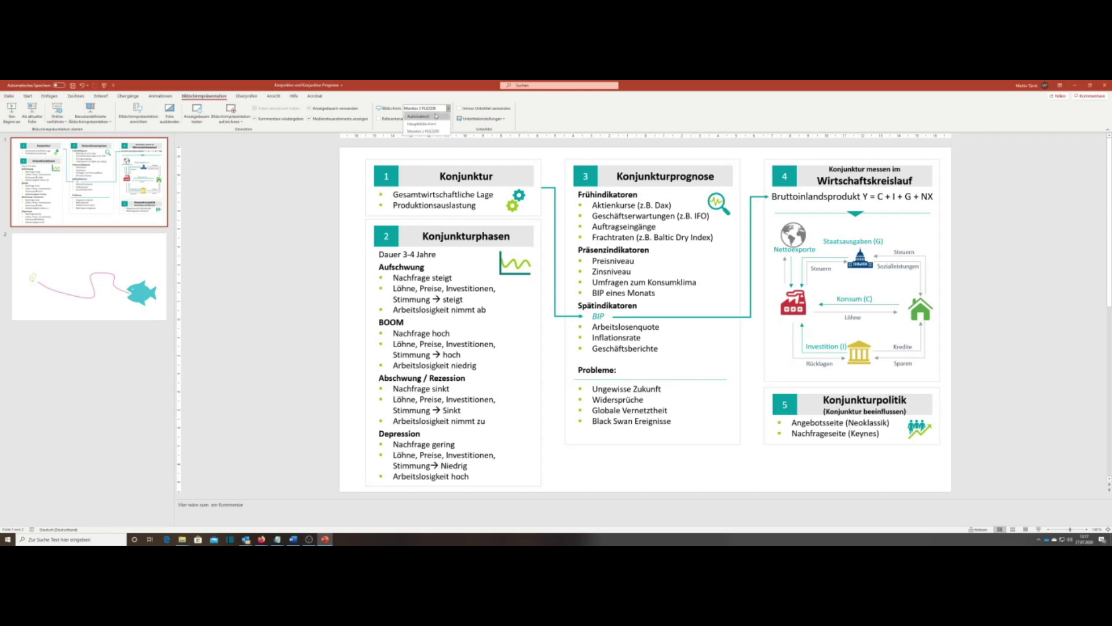
left_click(351, 153)
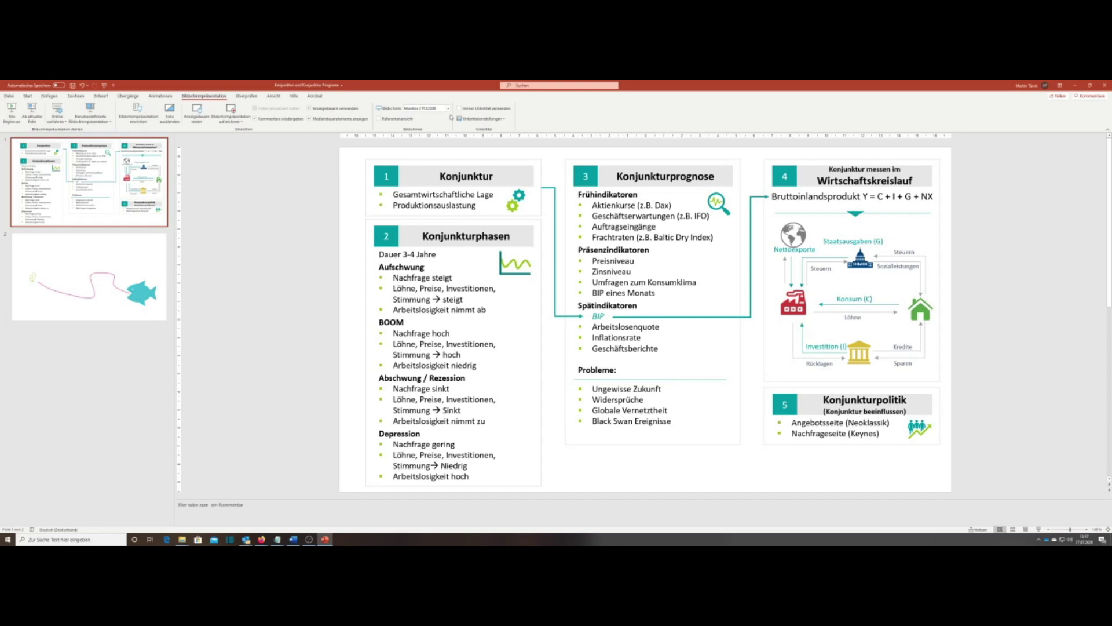
left_click(427, 109)
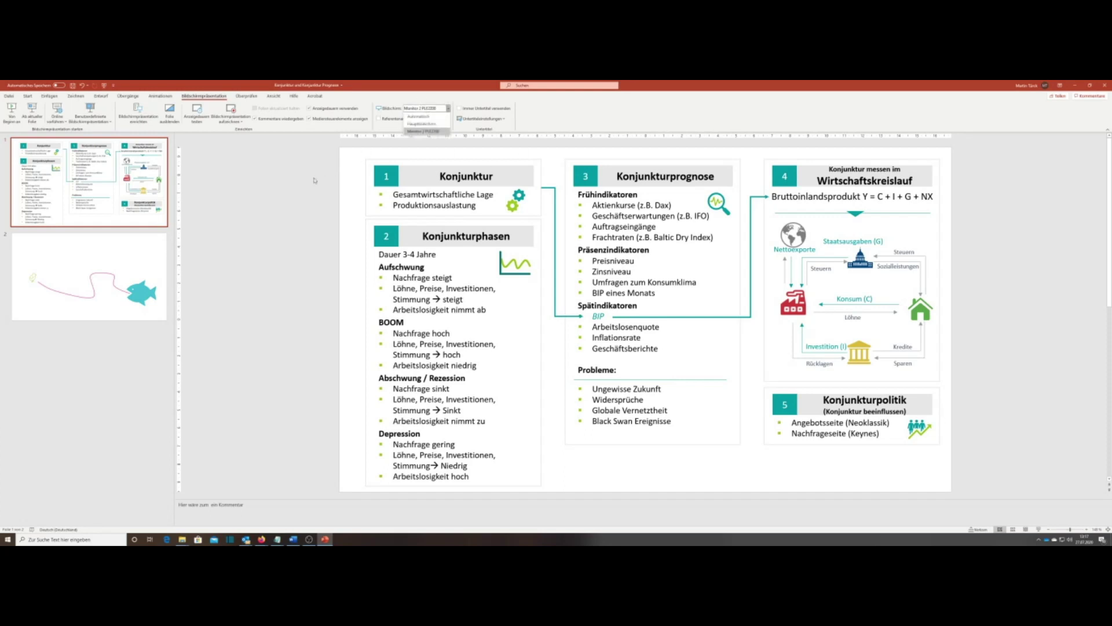
left_click(328, 207)
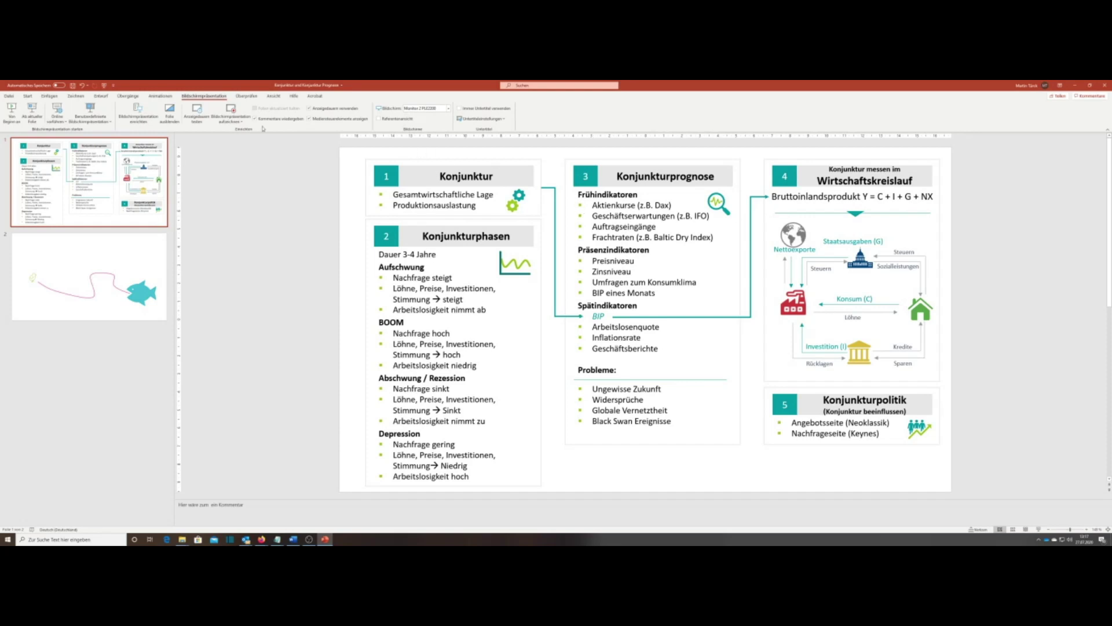
left_click(241, 119)
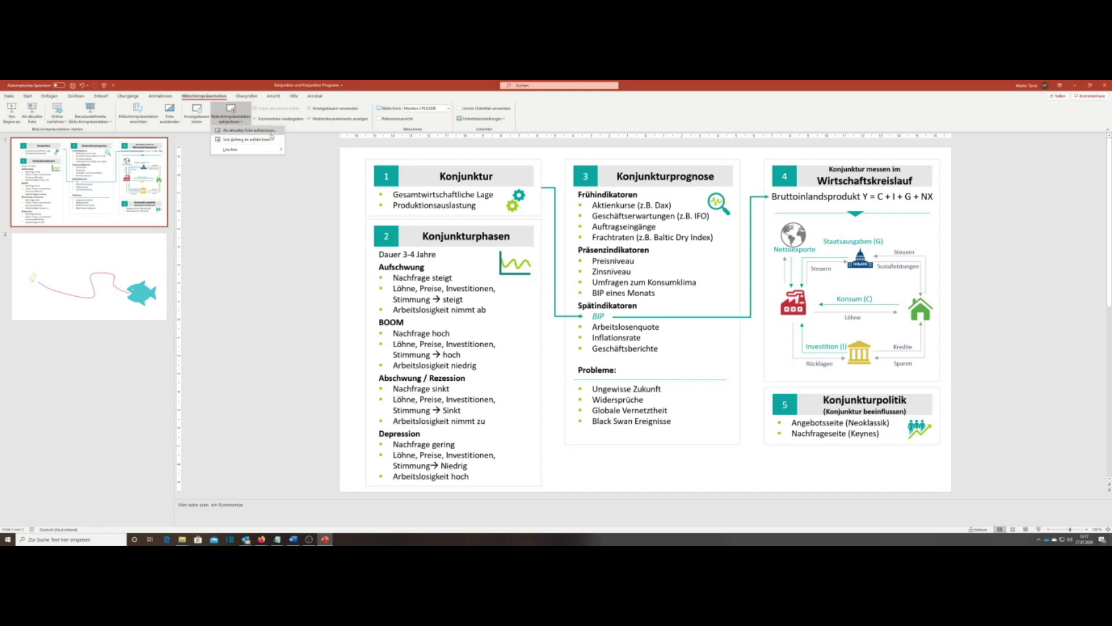
Choose 'Von Anfang an aufzeichnen' to open the recording view on slide 1 with the webcam
left_click(242, 140)
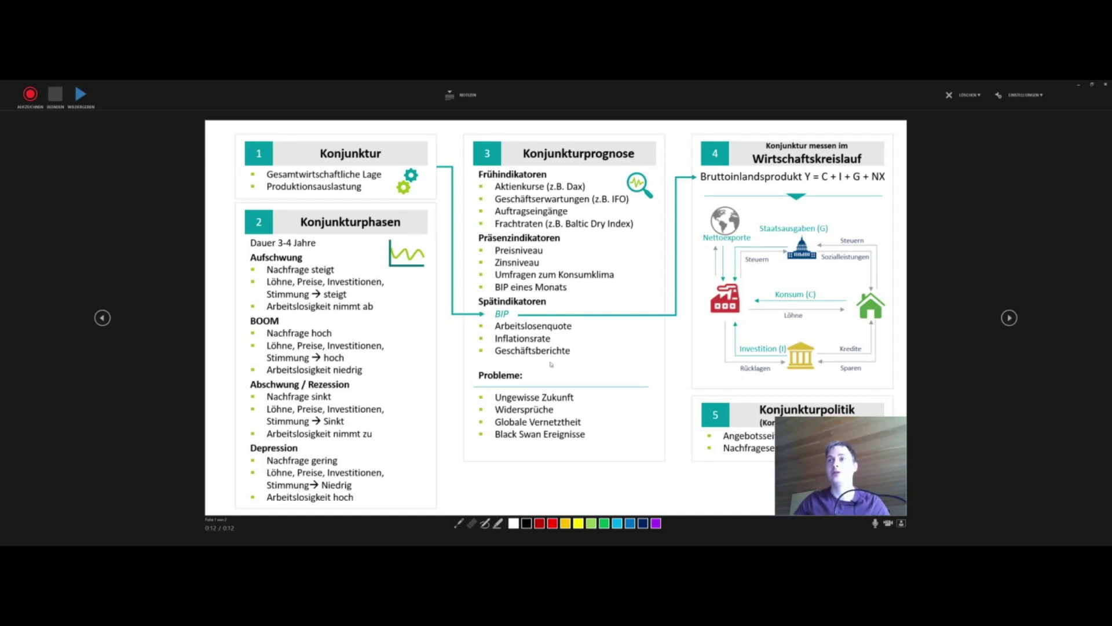
Draw a red check mark by the Spätindikatoren list, erase it, reselect the red pen, and show notes
left_click(552, 523)
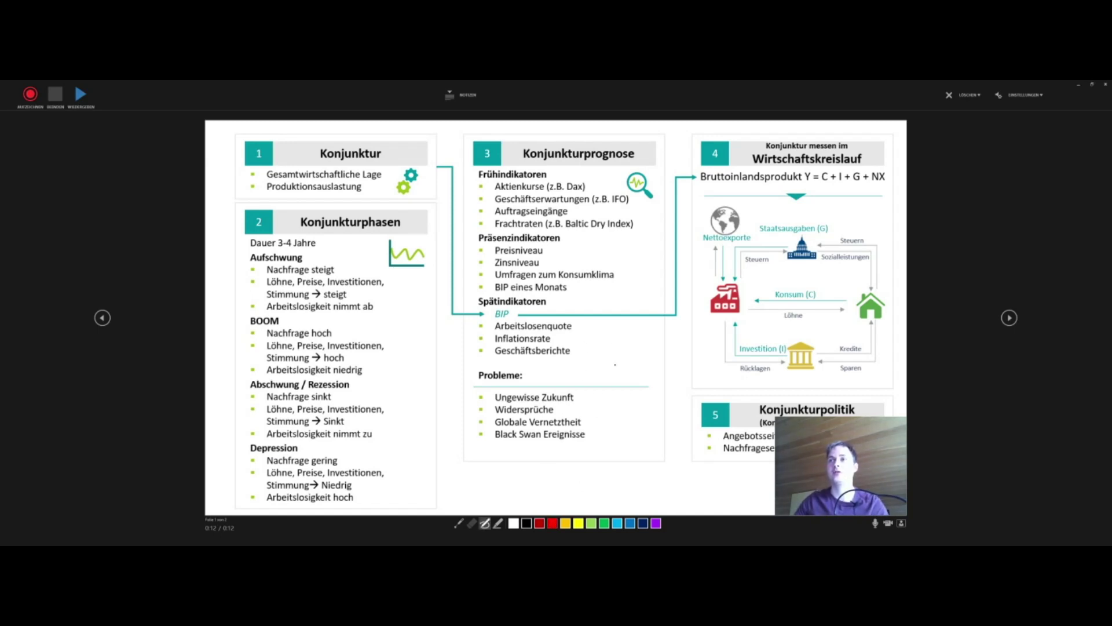
mouse_move(609, 345)
left_mouse_down()
mouse_move(664, 352)
mouse_move(631, 354)
left_mouse_up()
left_click_drag(658, 336, 626, 378)
key("ctrl+e")
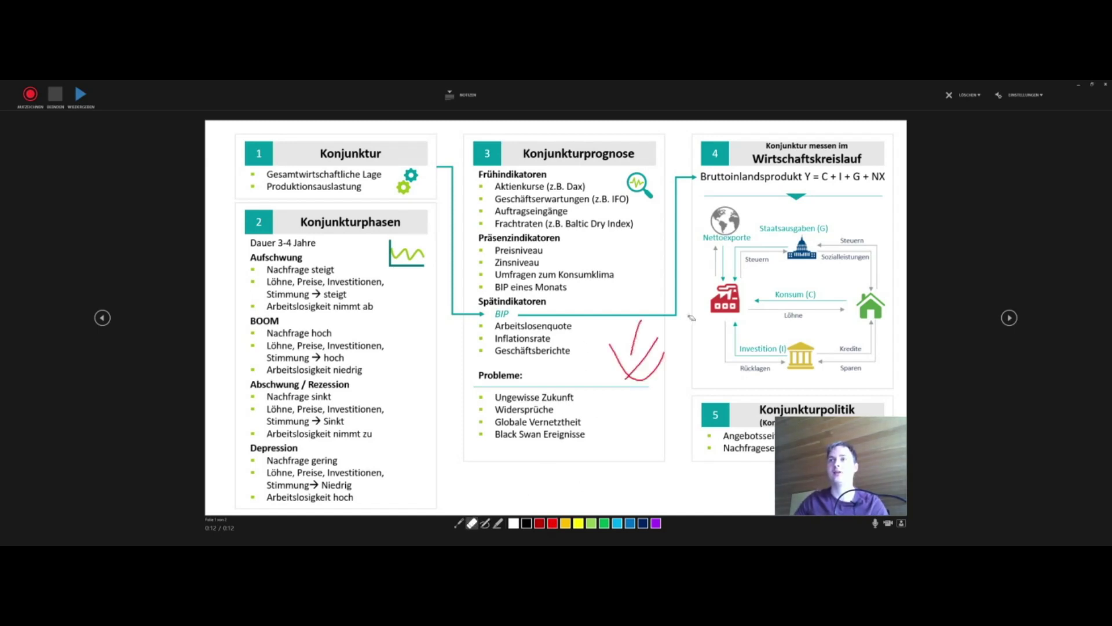
mouse_move(691, 317)
left_mouse_down()
mouse_move(637, 342)
mouse_move(659, 379)
left_mouse_up()
key("ctrl+p")
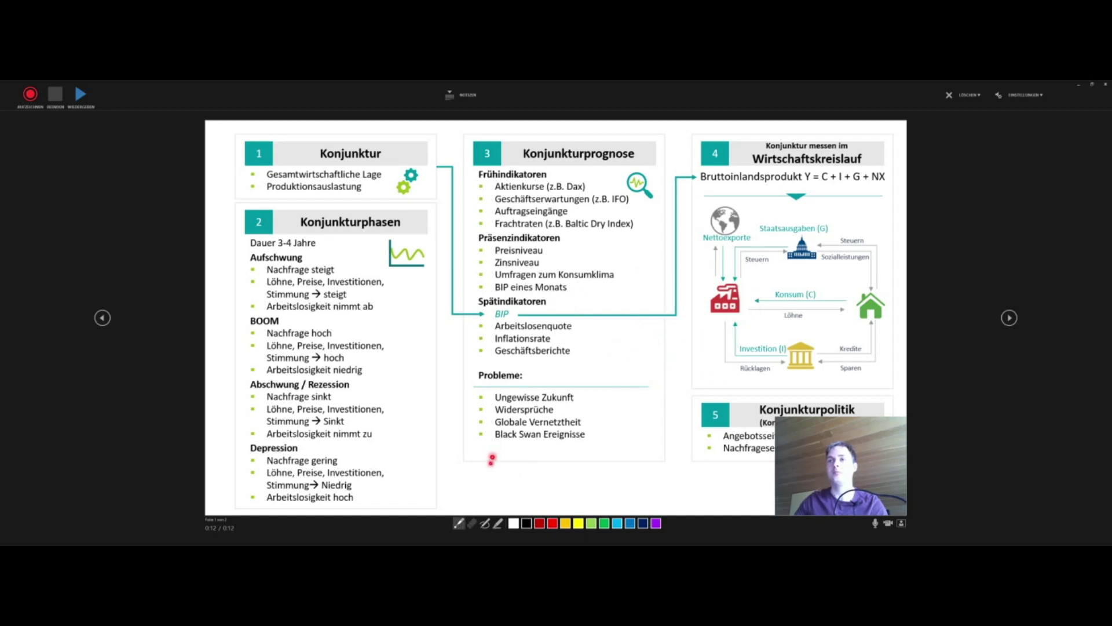
left_click(467, 93)
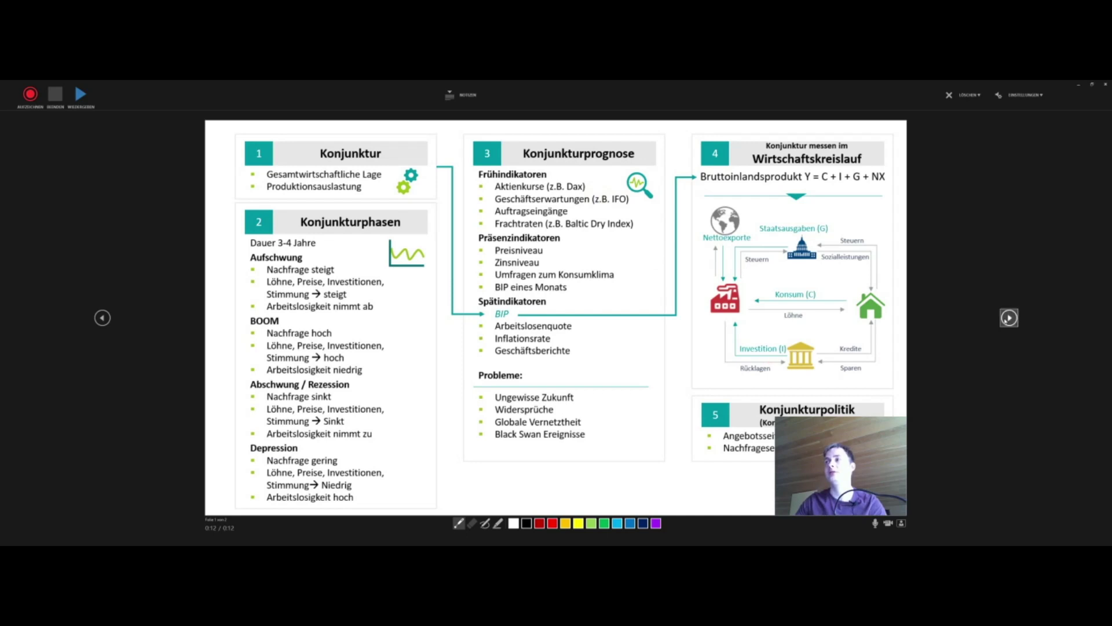
left_click(1009, 318)
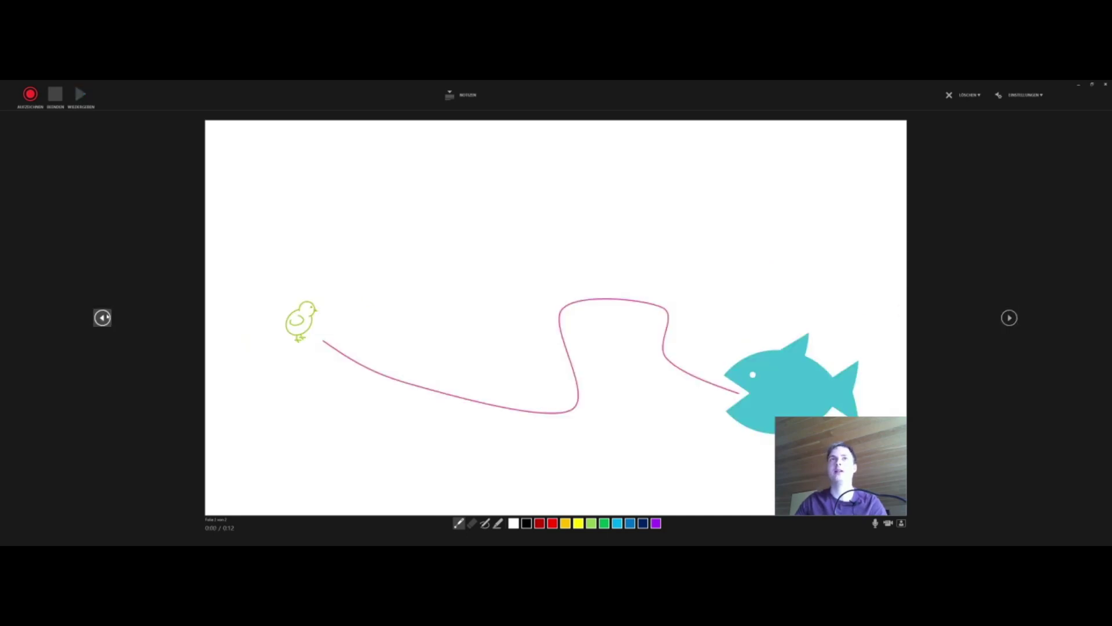
left_click(102, 318)
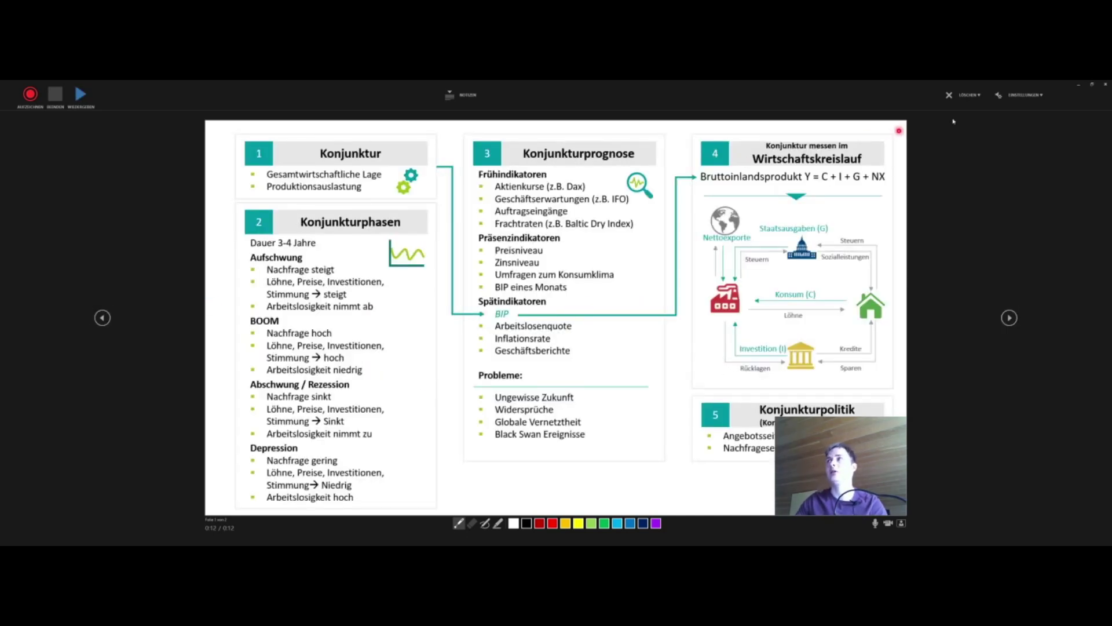
left_click(1036, 95)
mouse_move(1029, 116)
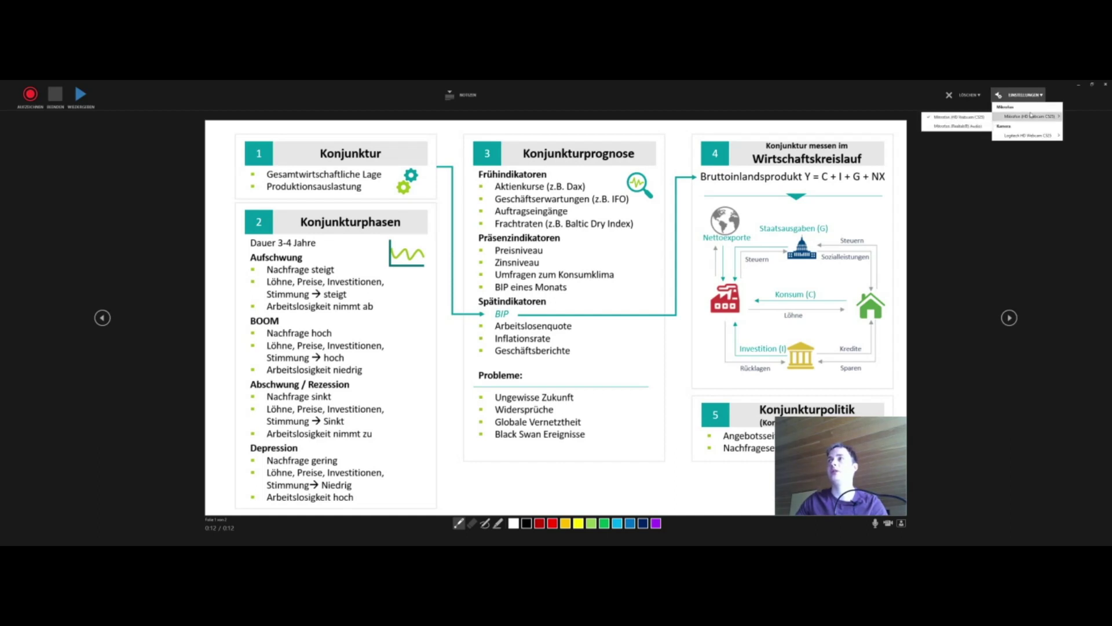
mouse_move(1030, 134)
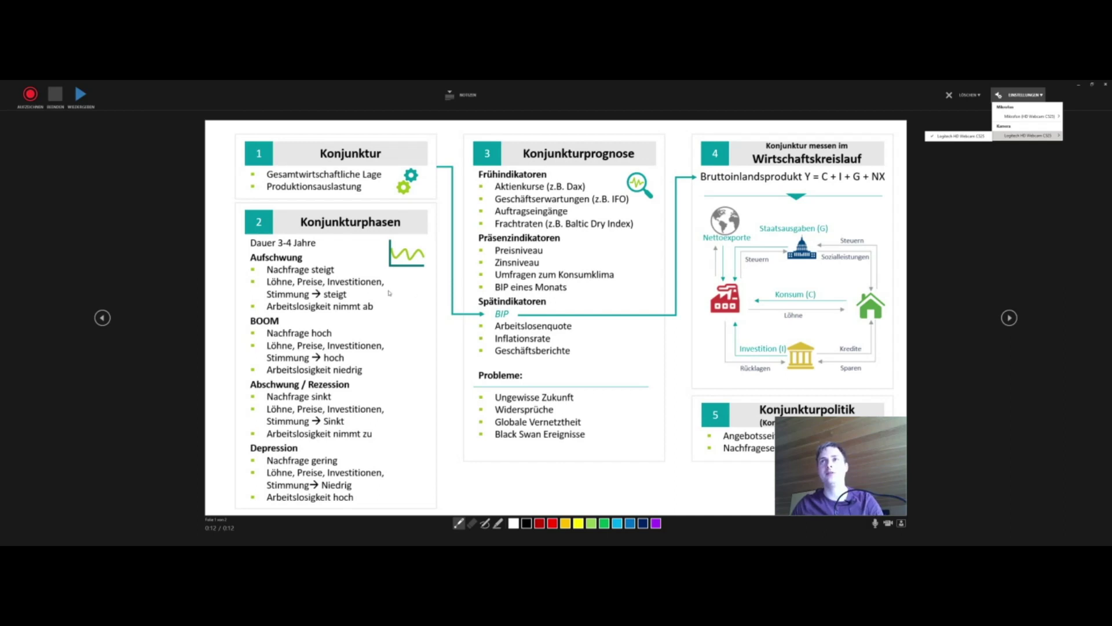
left_click(406, 307)
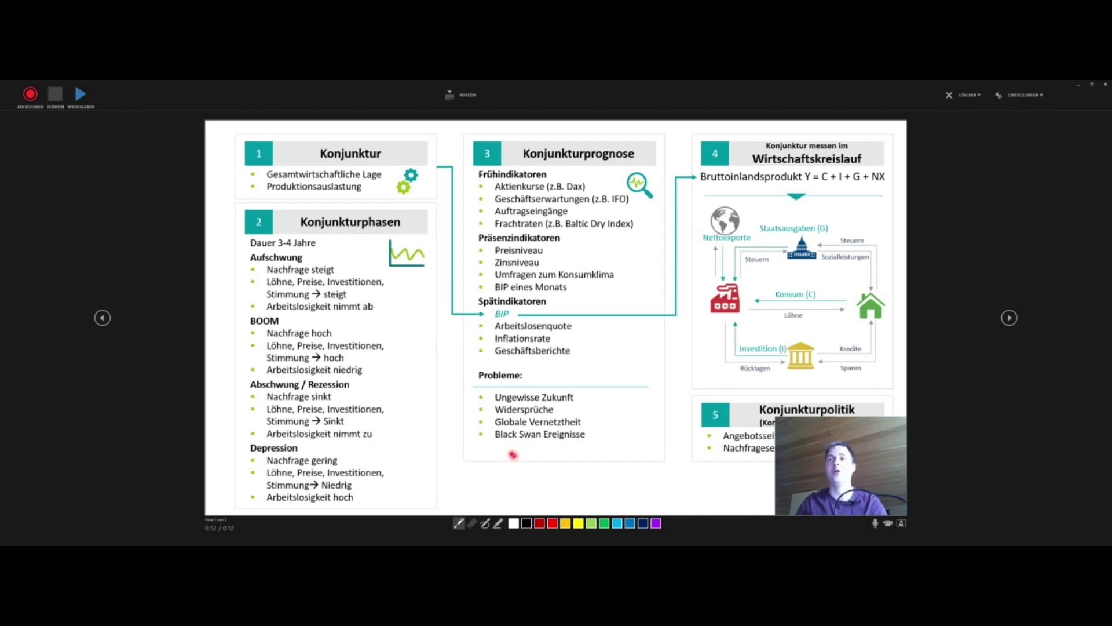
Record slide 1 narration while circling the Probleme list in red, then advance to slide 2
left_click(29, 95)
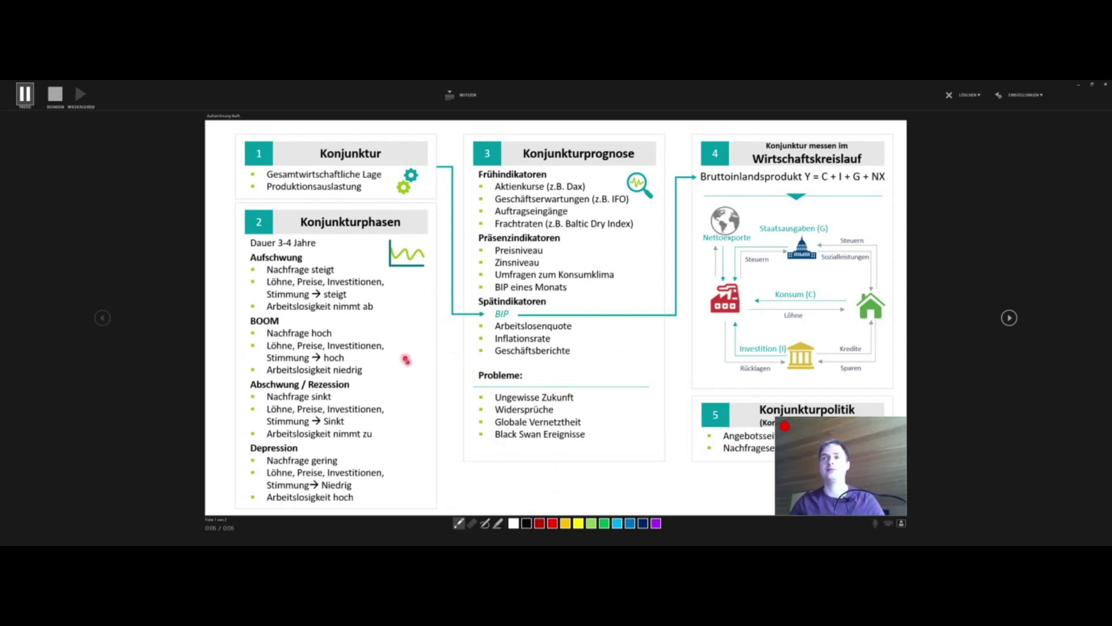
left_click(485, 523)
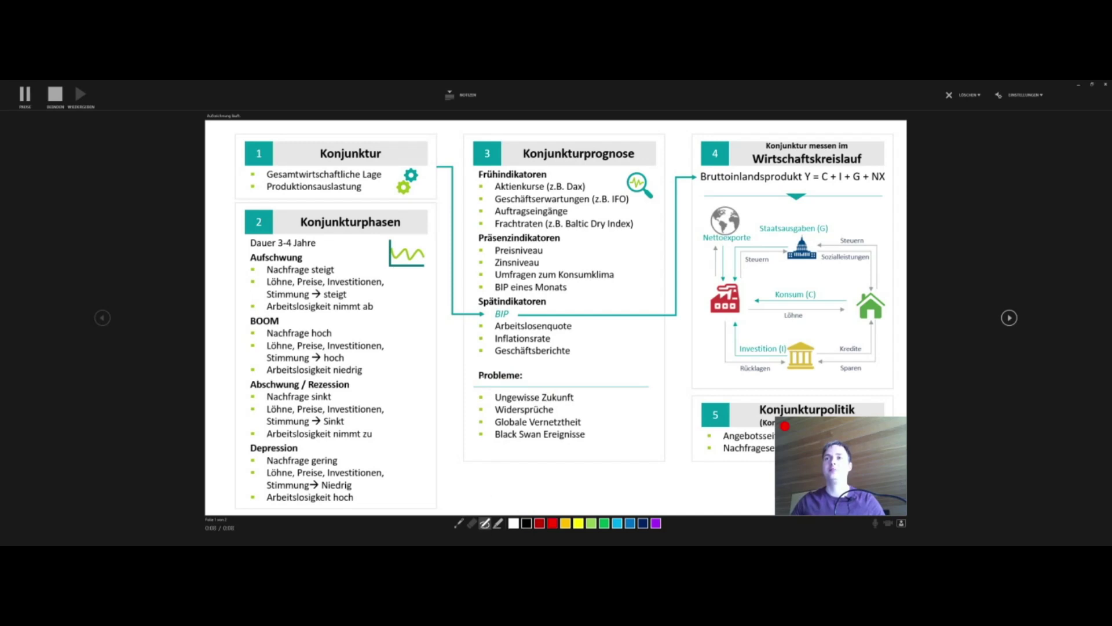
mouse_move(464, 364)
left_mouse_down()
mouse_move(489, 459)
mouse_move(624, 451)
mouse_move(637, 389)
mouse_move(478, 353)
left_mouse_up()
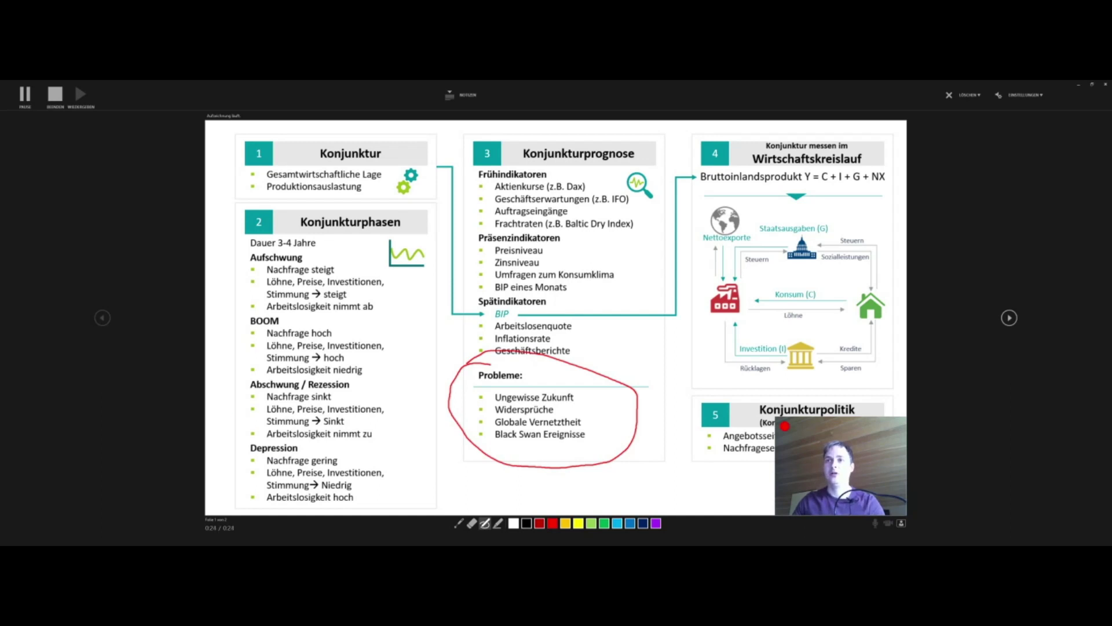
left_click(458, 523)
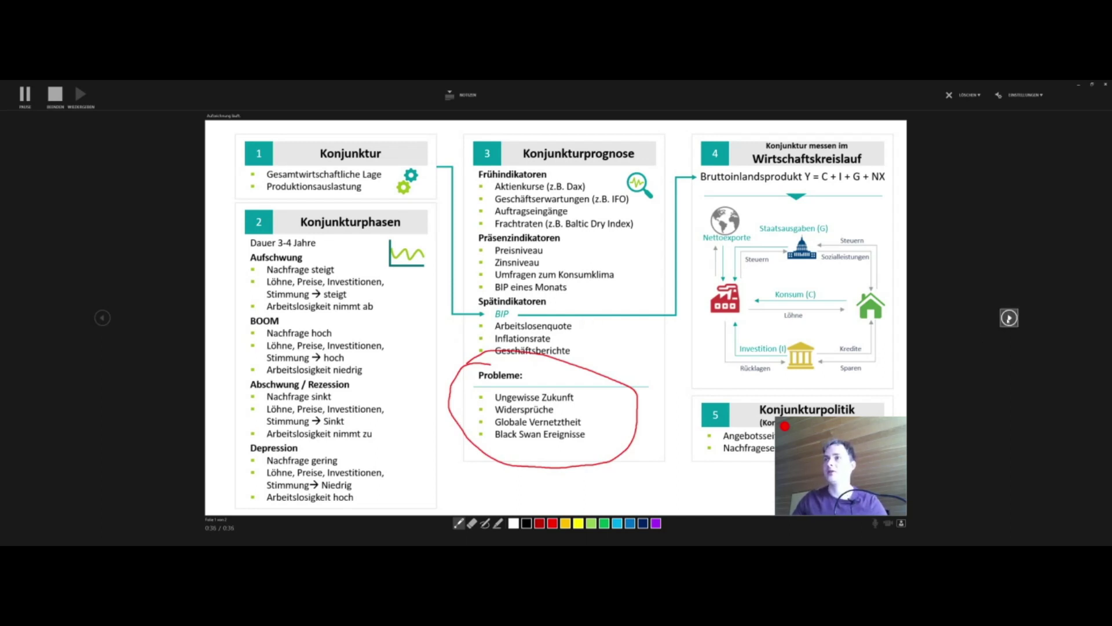
left_click(1009, 317)
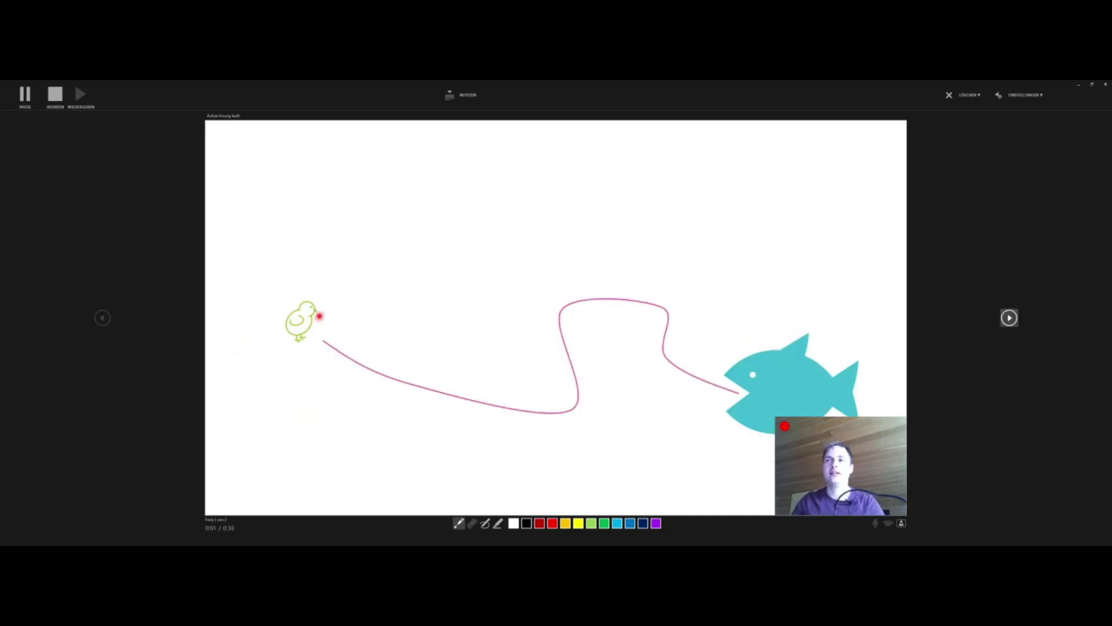
Trace a red ink line from the chick toward the fish, then stop recording
key("ctrl+p")
mouse_move(309, 326)
left_mouse_down()
mouse_move(555, 306)
mouse_move(607, 287)
mouse_move(709, 387)
mouse_move(735, 396)
left_mouse_up()
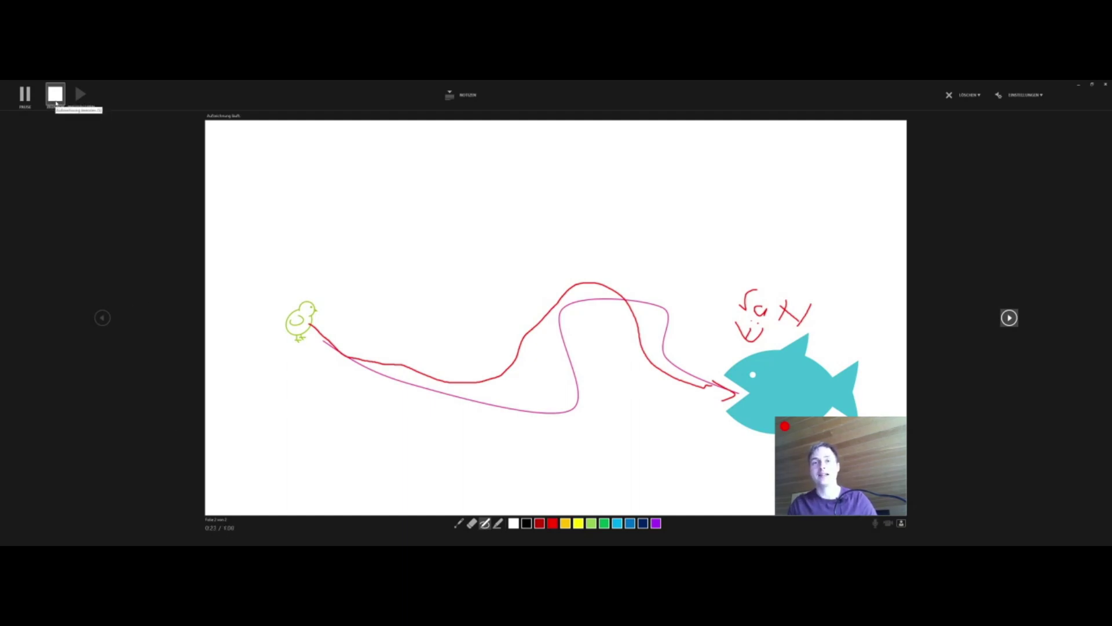
left_click(56, 94)
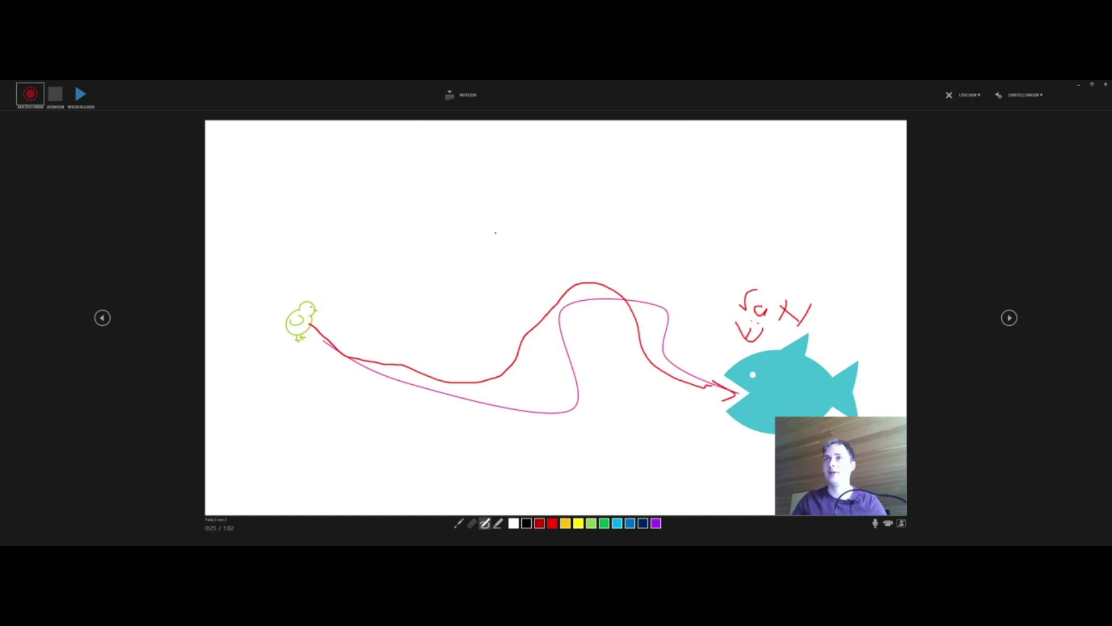
Dismiss the Löschen options without deleting anything and close the recording window
left_click(963, 95)
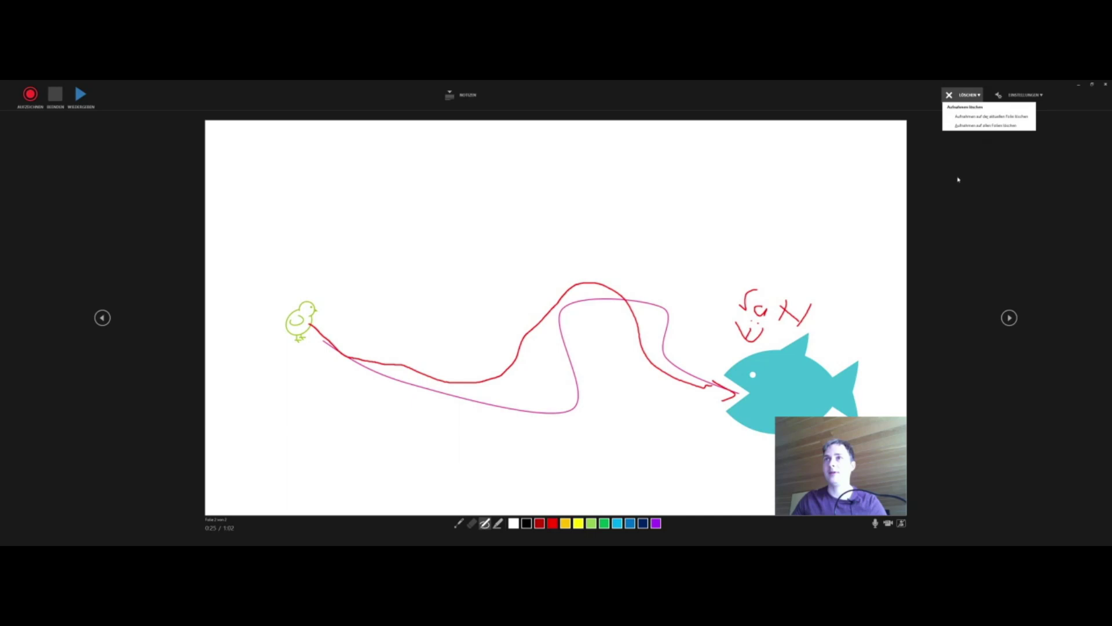
left_click(992, 171)
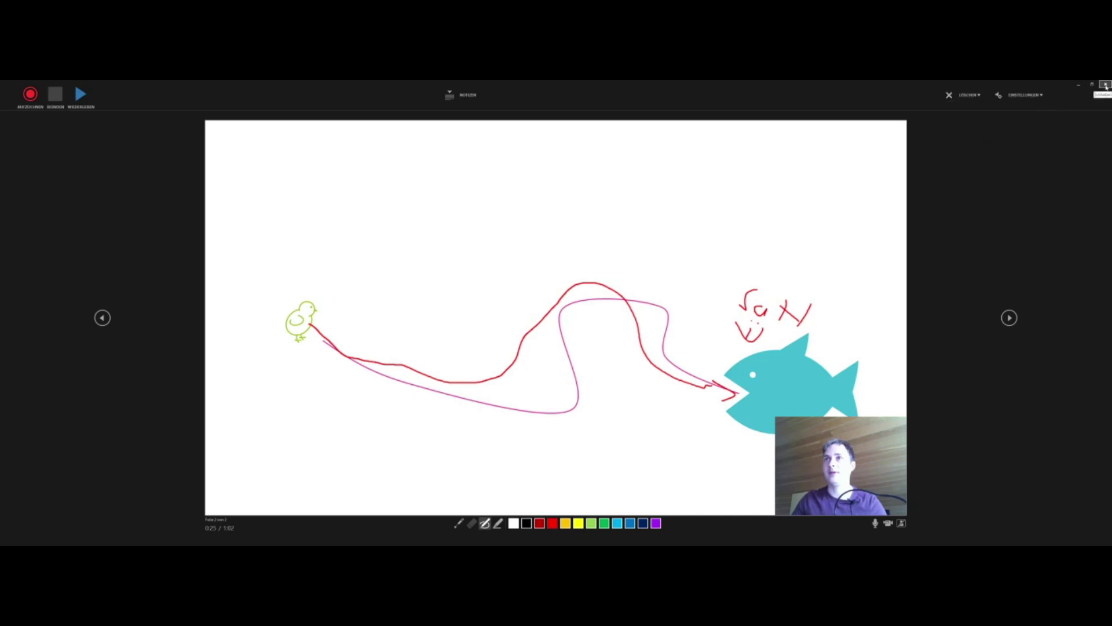
left_click(1106, 86)
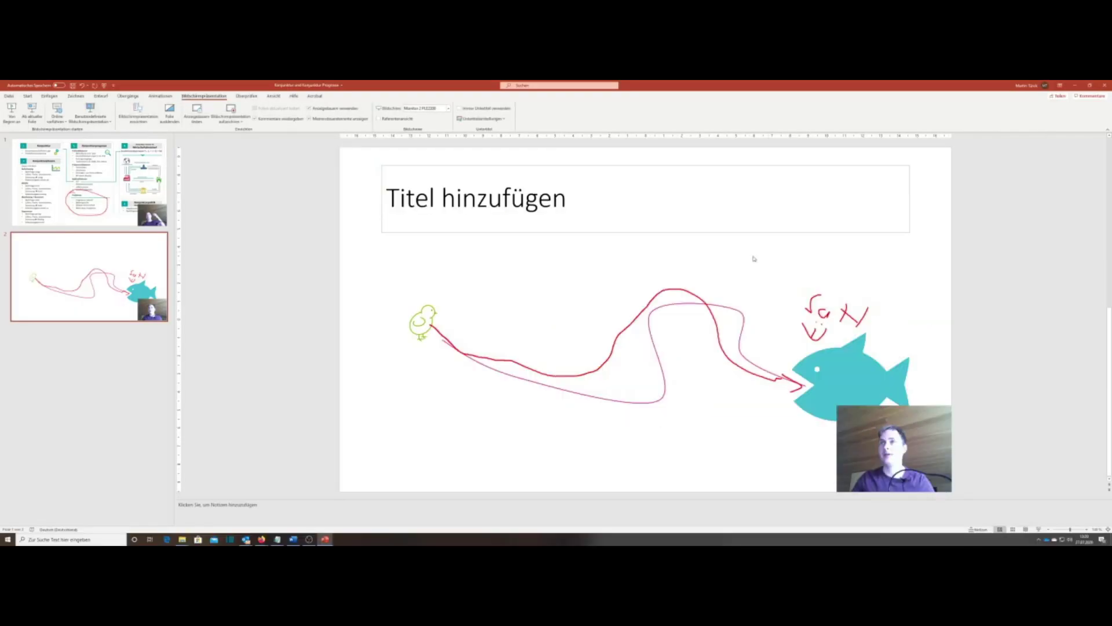
Play the recorded webcam clip on slide 1, then set the show display to Hauptbildschirm
left_click(86, 191)
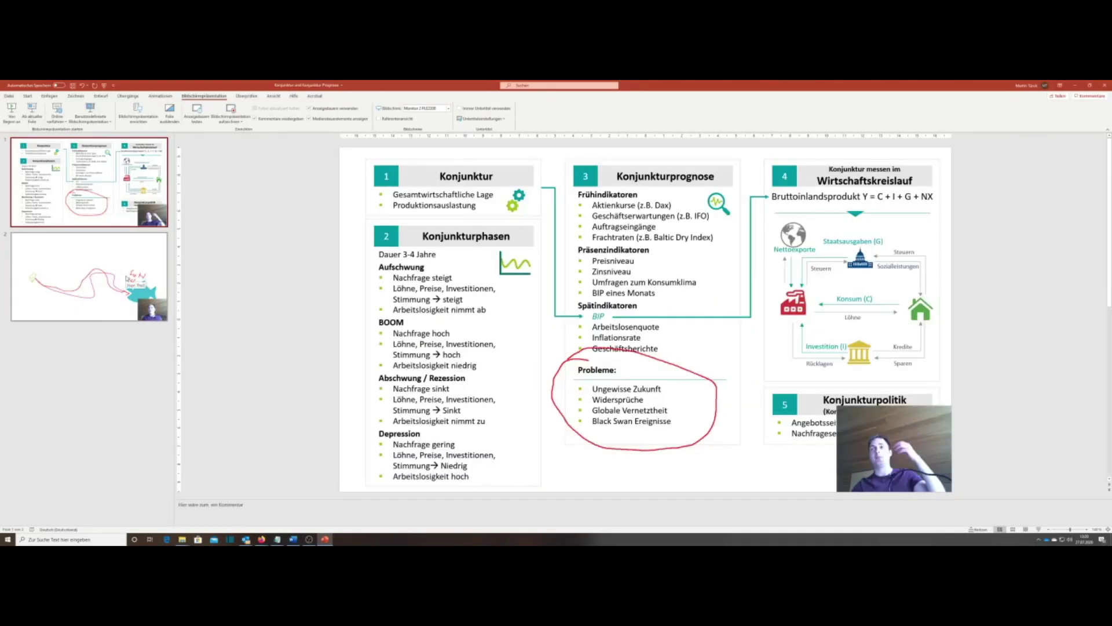
key("Down")
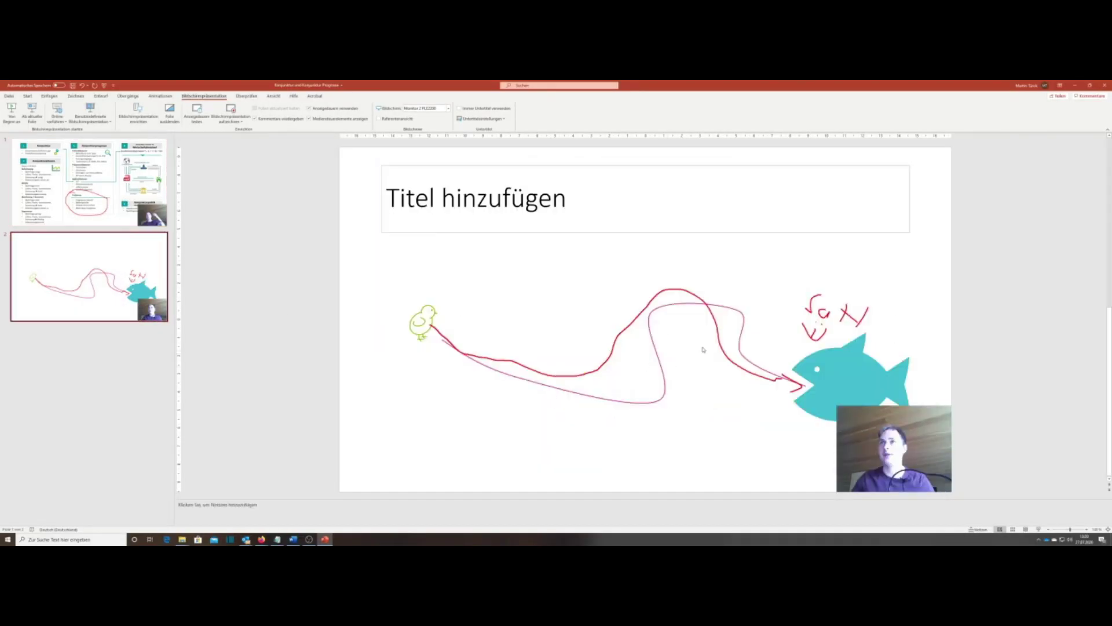
left_click(122, 216)
mouse_move(894, 452)
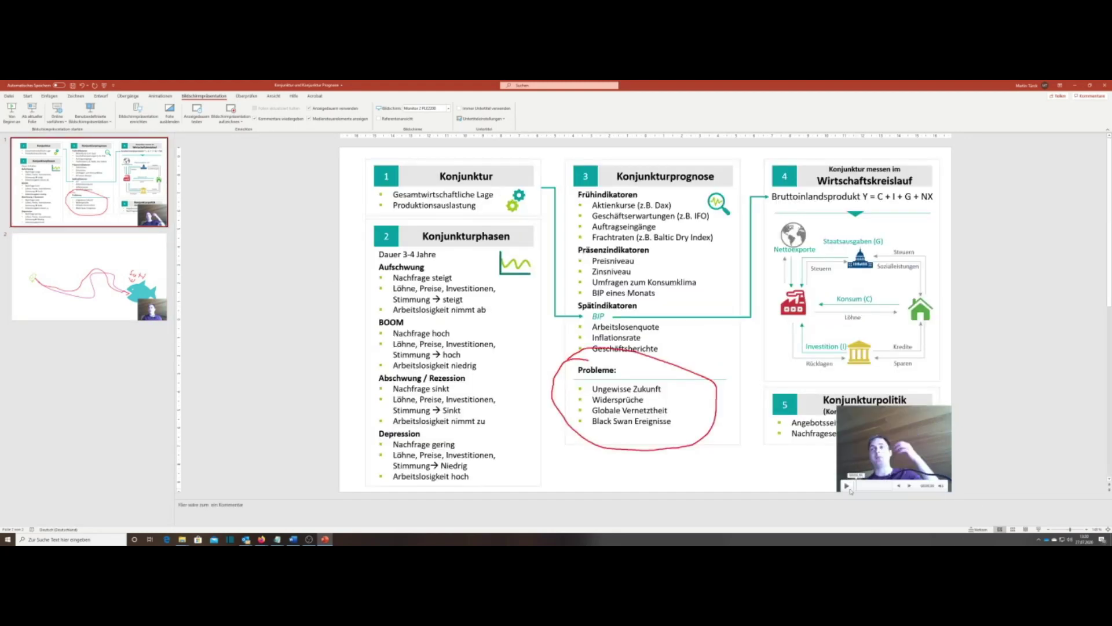
left_click(847, 487)
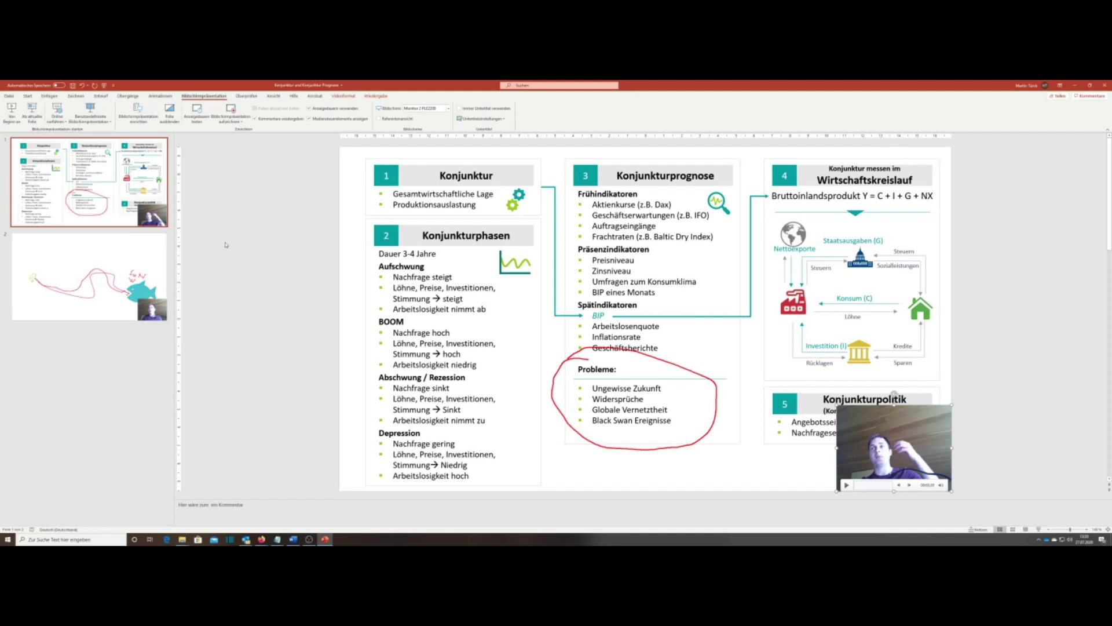
left_click(115, 184)
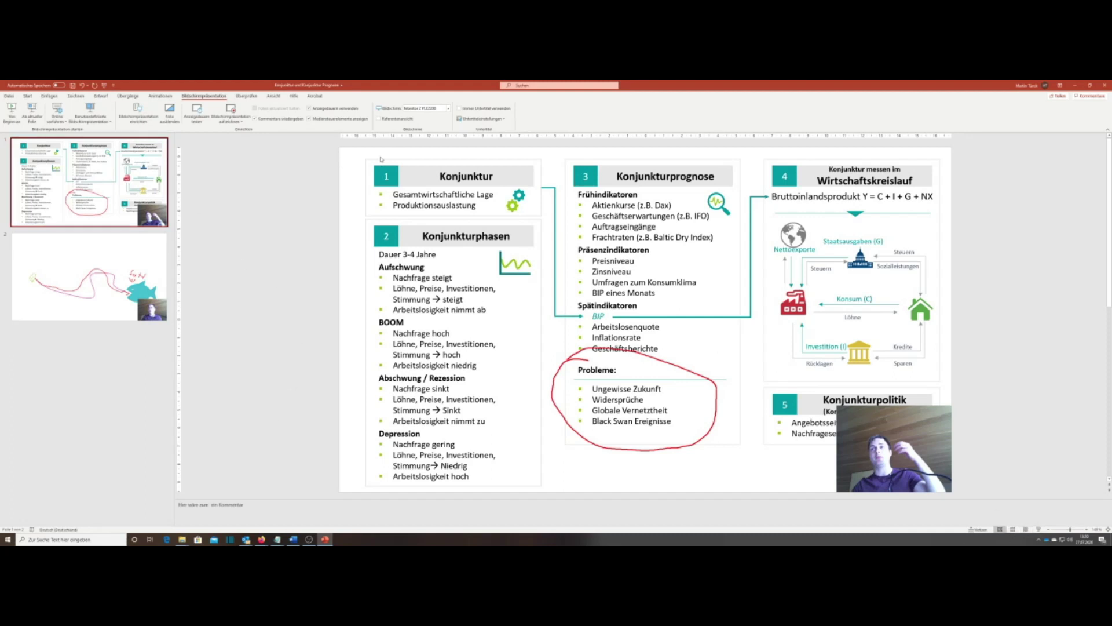
left_click(448, 108)
left_click(434, 125)
Present slide 1 full screen, circle the Probleme section in red, then end via Anhalten
left_click(1039, 529)
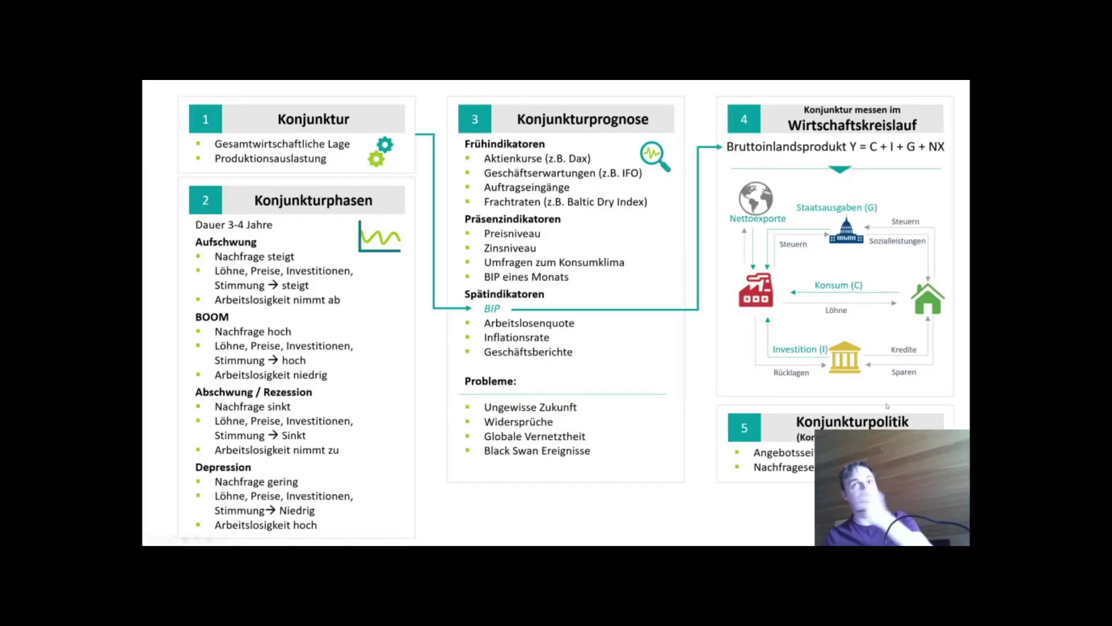
key("ctrl+l")
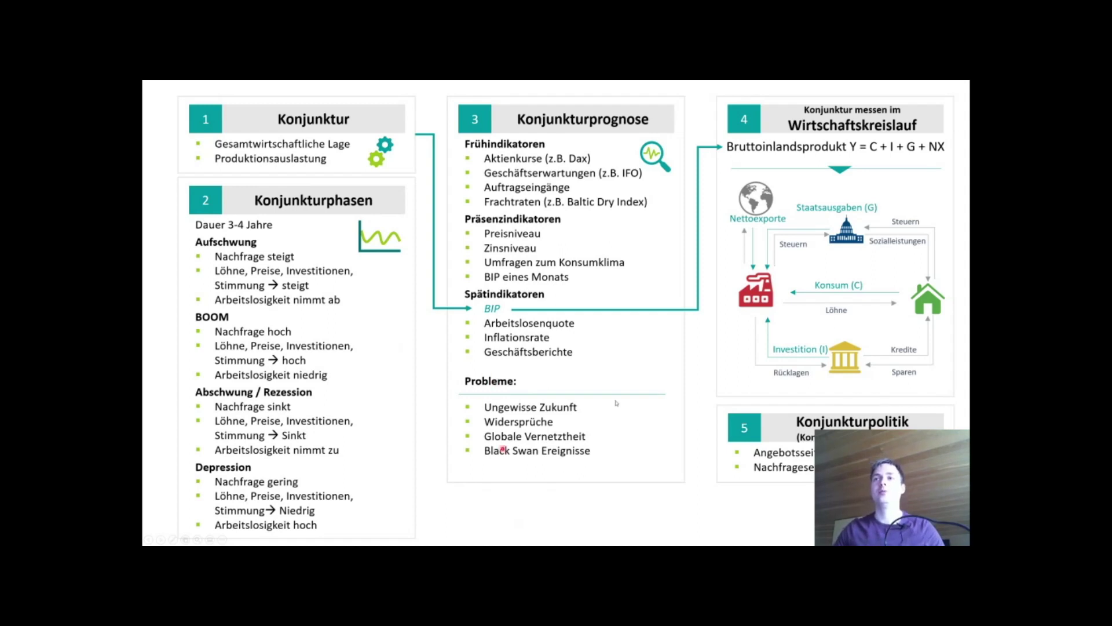
mouse_move(479, 367)
left_mouse_down()
mouse_move(440, 433)
mouse_move(596, 488)
mouse_move(652, 423)
mouse_move(521, 353)
mouse_move(455, 366)
left_mouse_up()
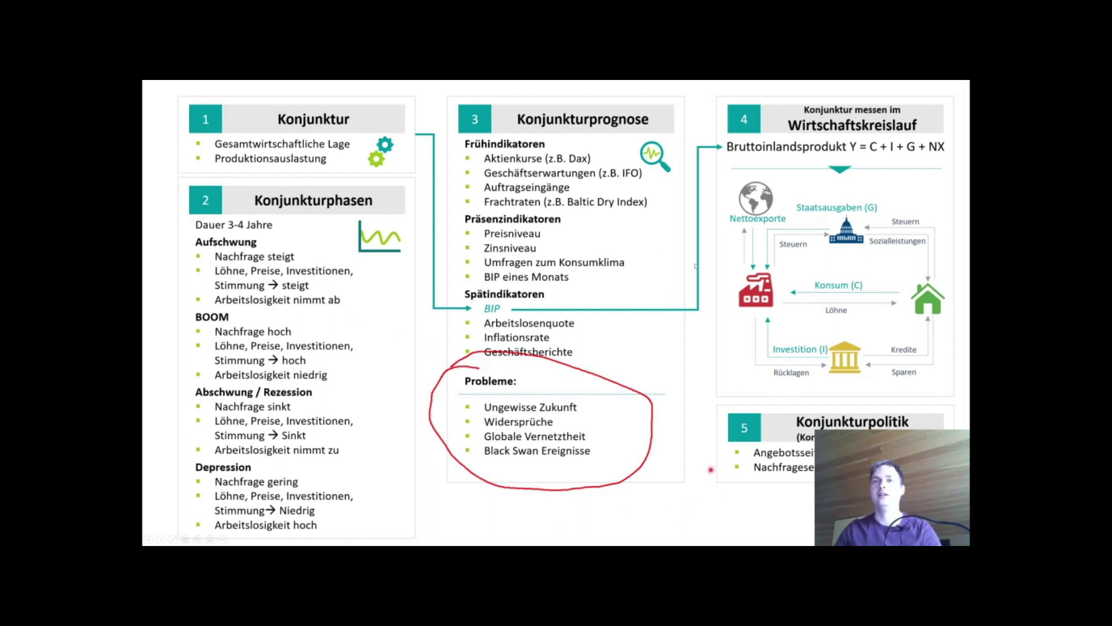
right_click(662, 241)
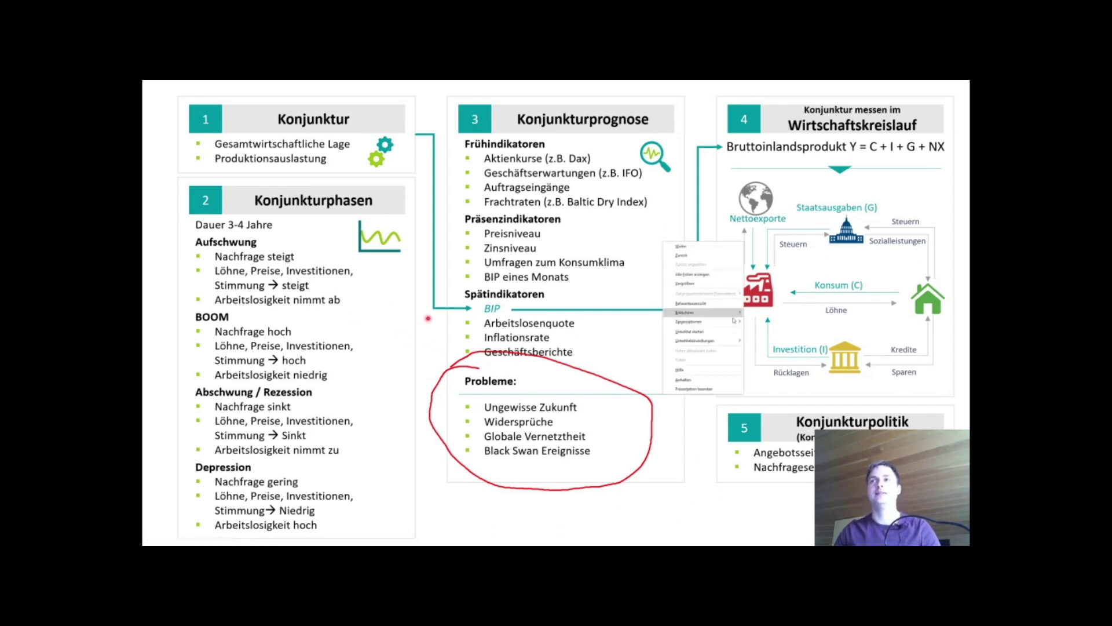
left_click(700, 389)
Select the Konjunktur overview slide 1 and open the Datei backstage start page
left_click(136, 266)
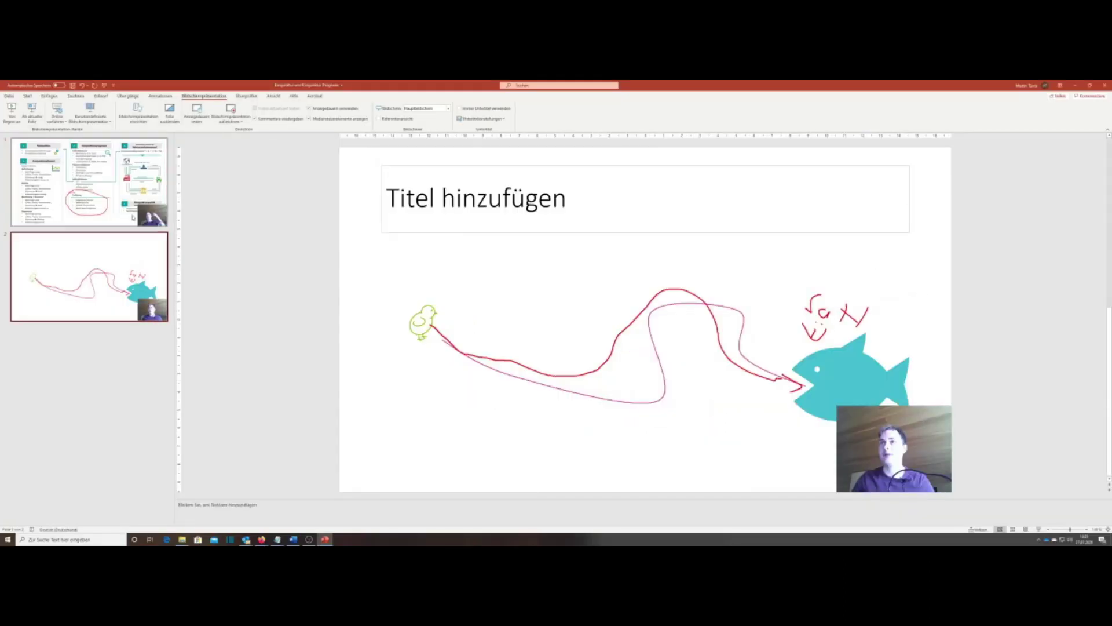
left_click(137, 219)
key("Down")
left_click(152, 196)
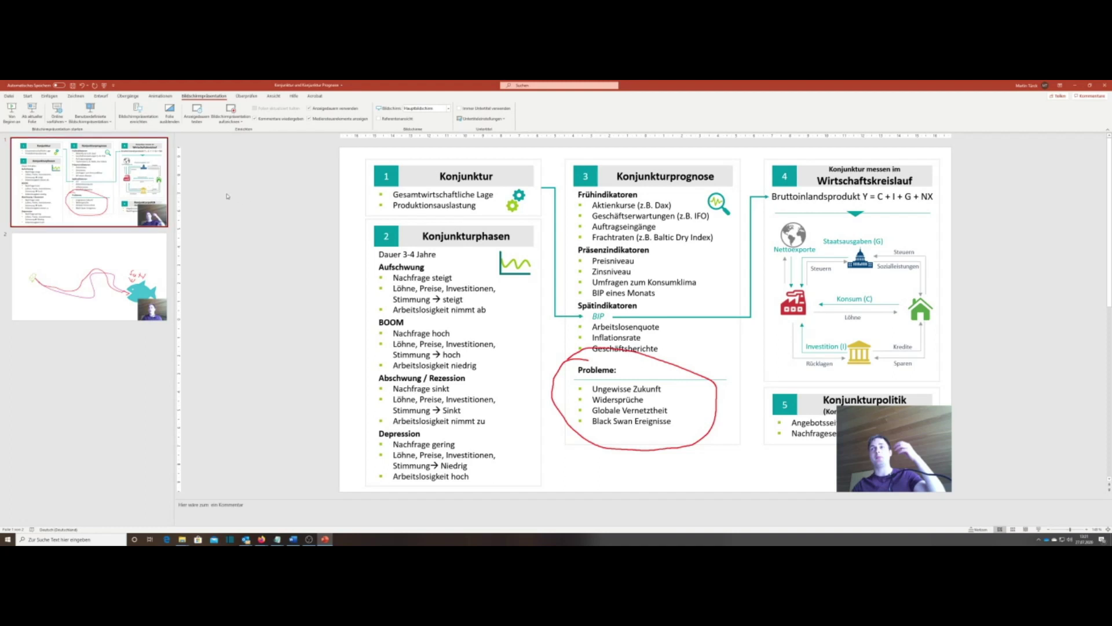
left_click(8, 97)
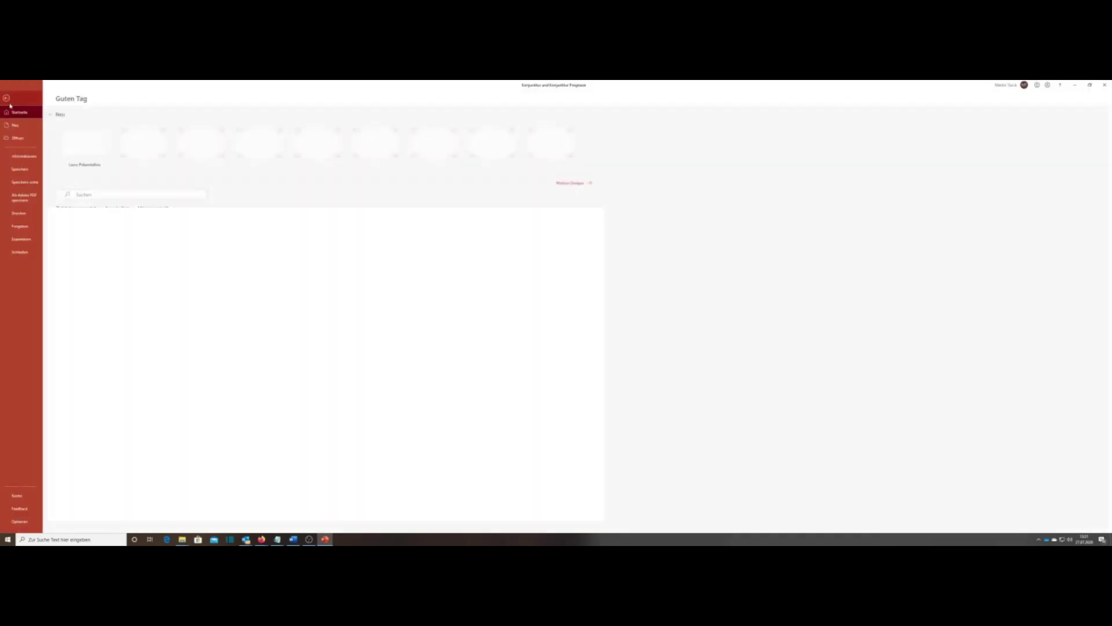
Export the deck via Exportieren > Video erstellen at Full HD (1080p) quality
left_click(29, 238)
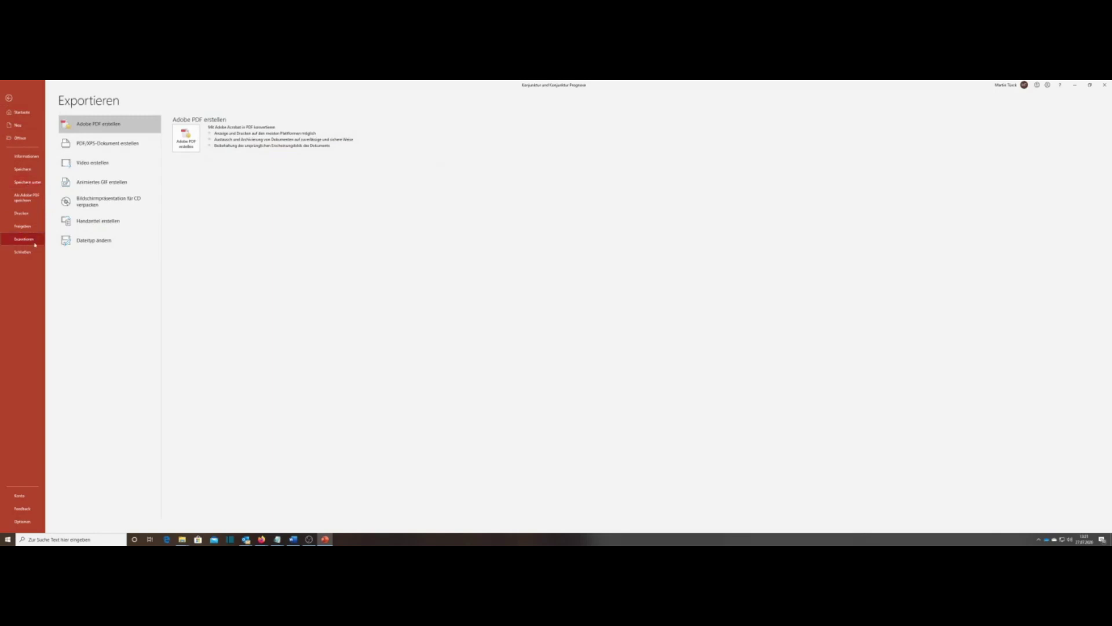
left_click(114, 170)
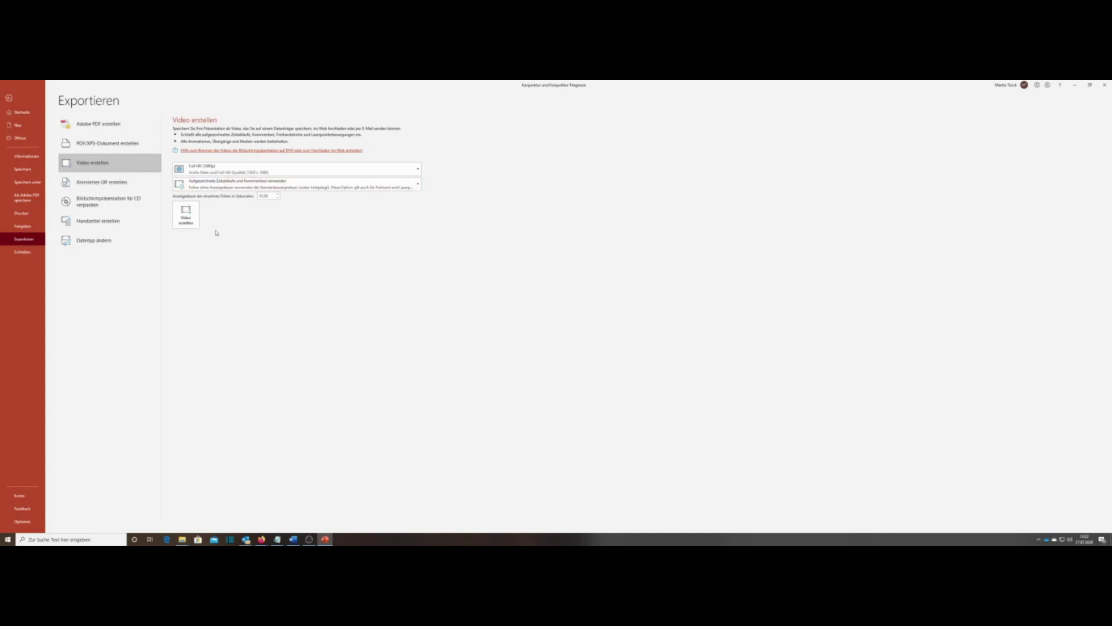
left_click(226, 173)
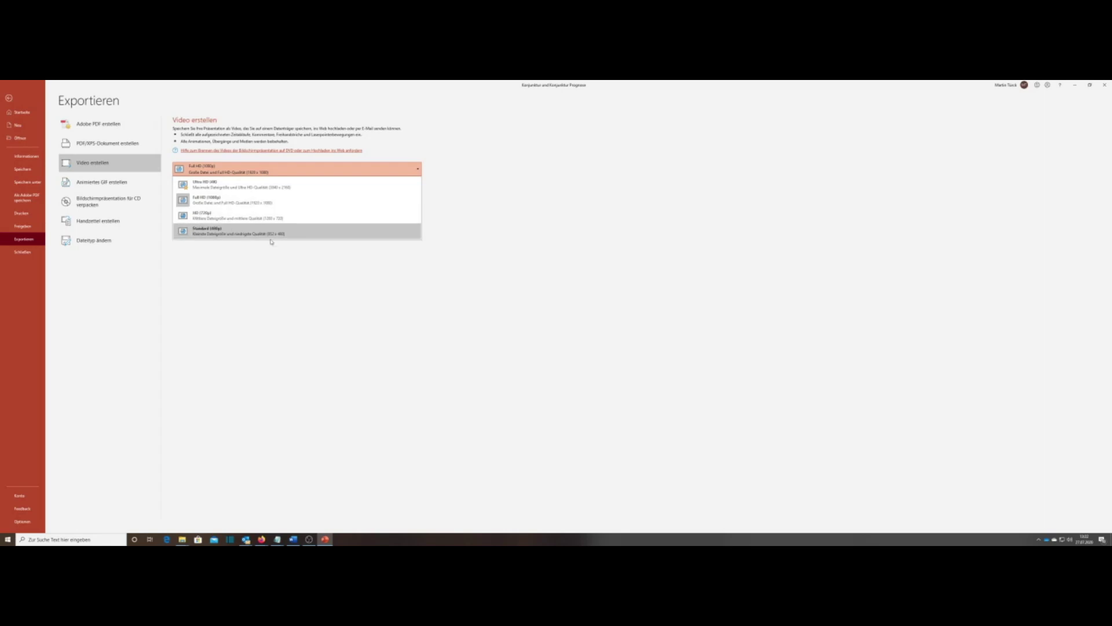
left_click(292, 293)
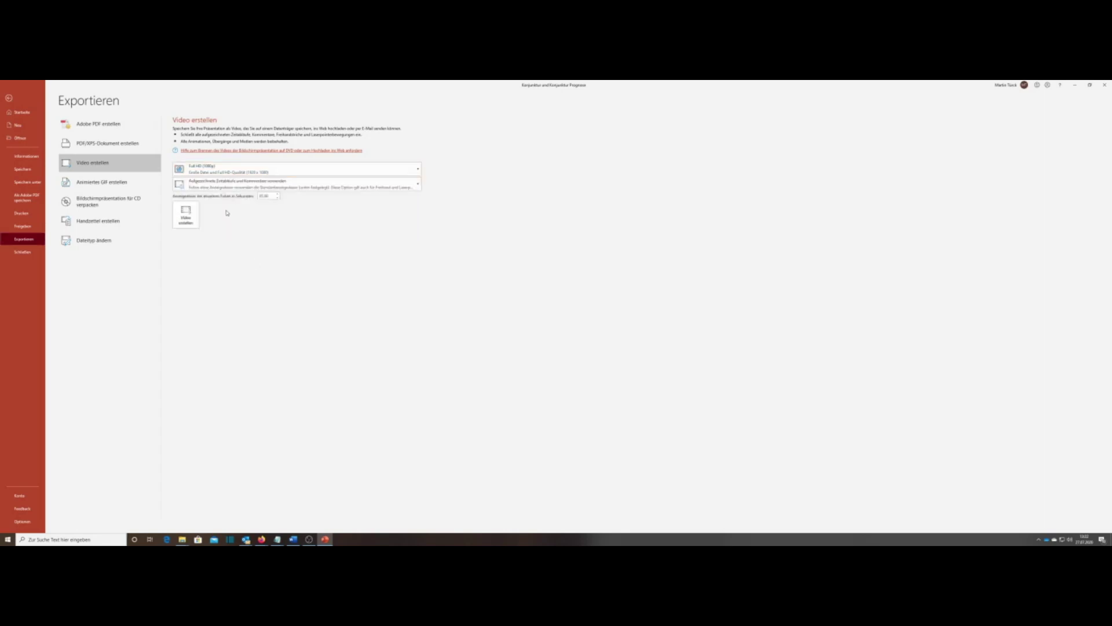
left_click(185, 216)
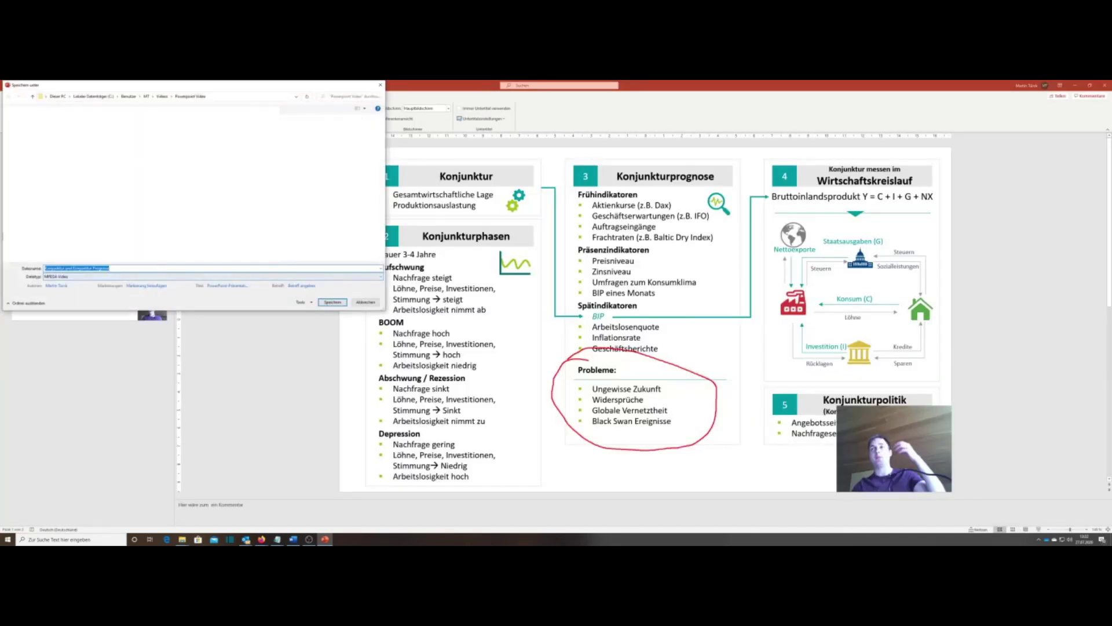
Start exporting the presentation as an MPEG-4 video, letting it run in the background
left_click(332, 301)
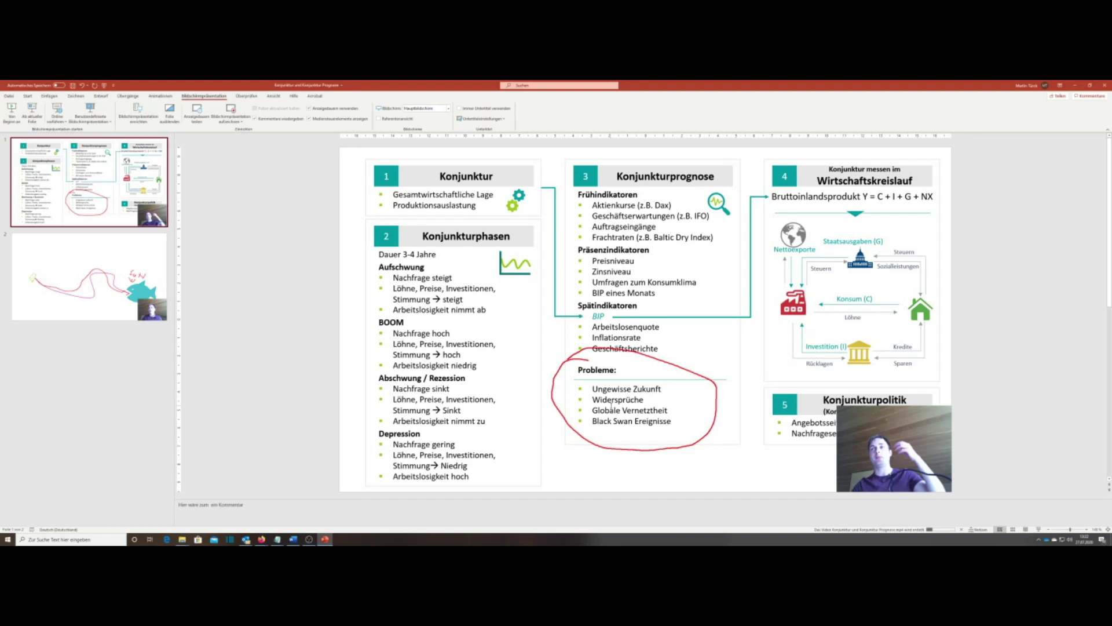
left_click(8, 97)
Check the Save As location page, then return to the Konjunktur overview slide
left_click(27, 182)
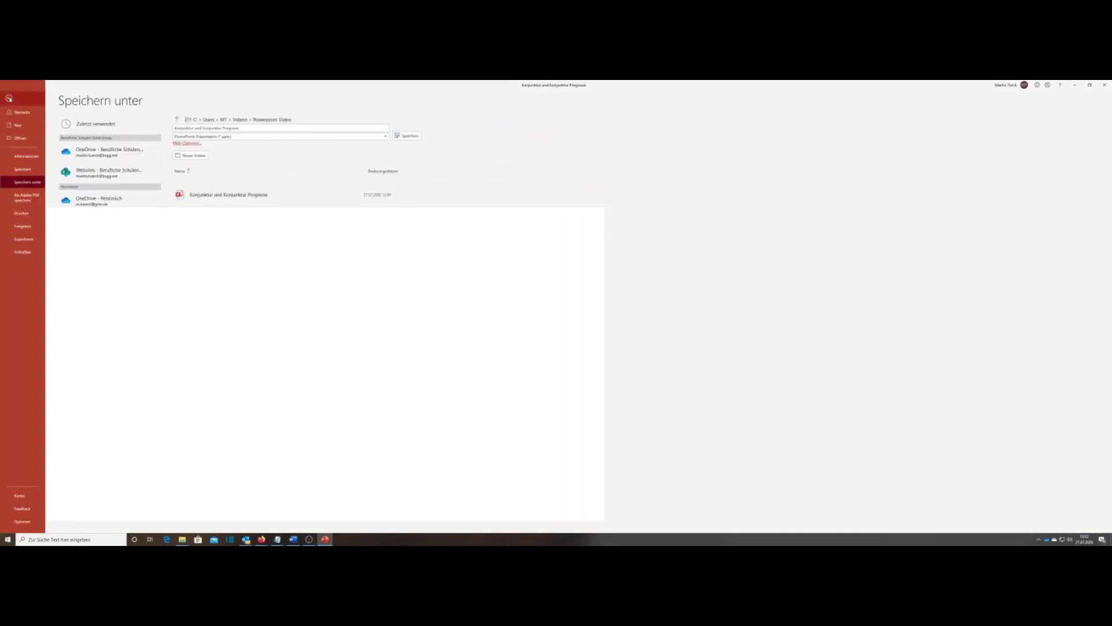
left_click(8, 98)
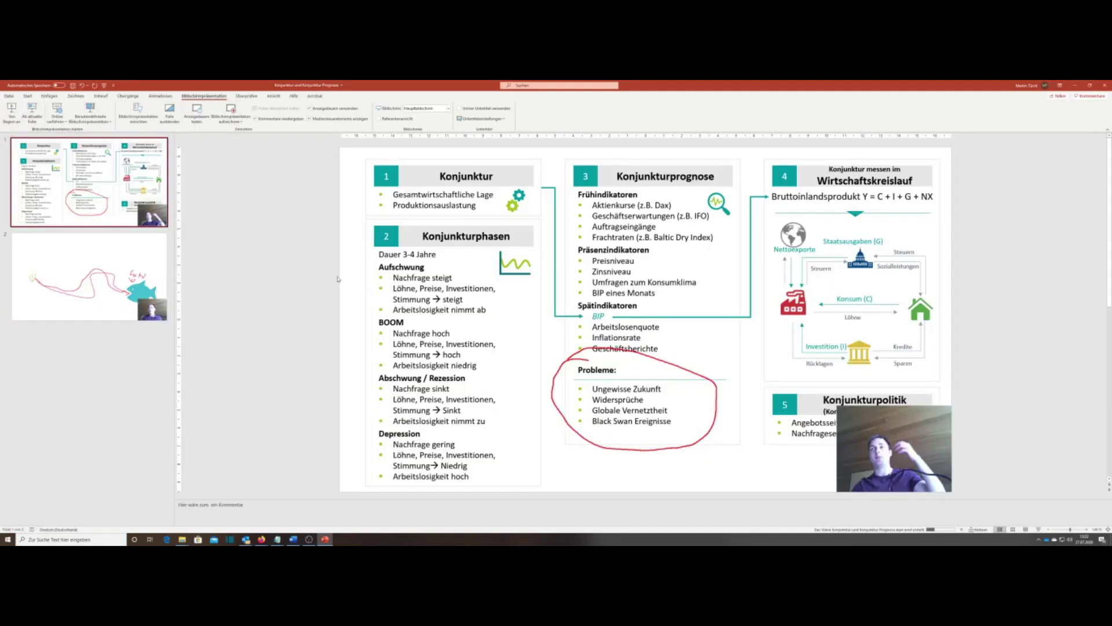